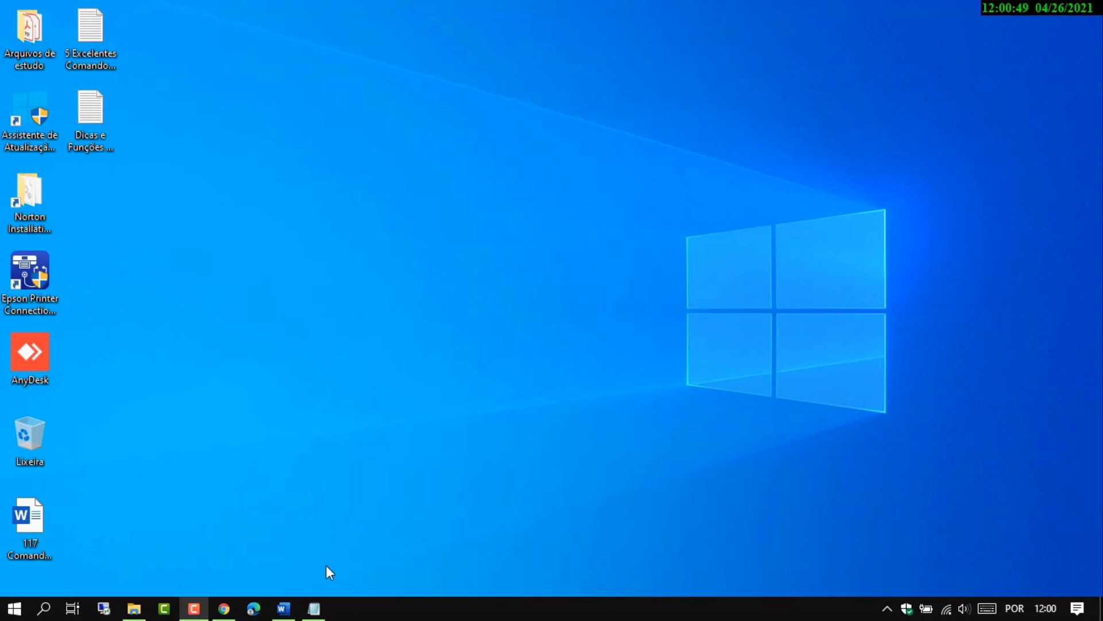
- Open the Windows 10 tips notes, copy the charmap command and run it to launch the Character Map
{"action": "left_click", "coordinate": [314, 608]}
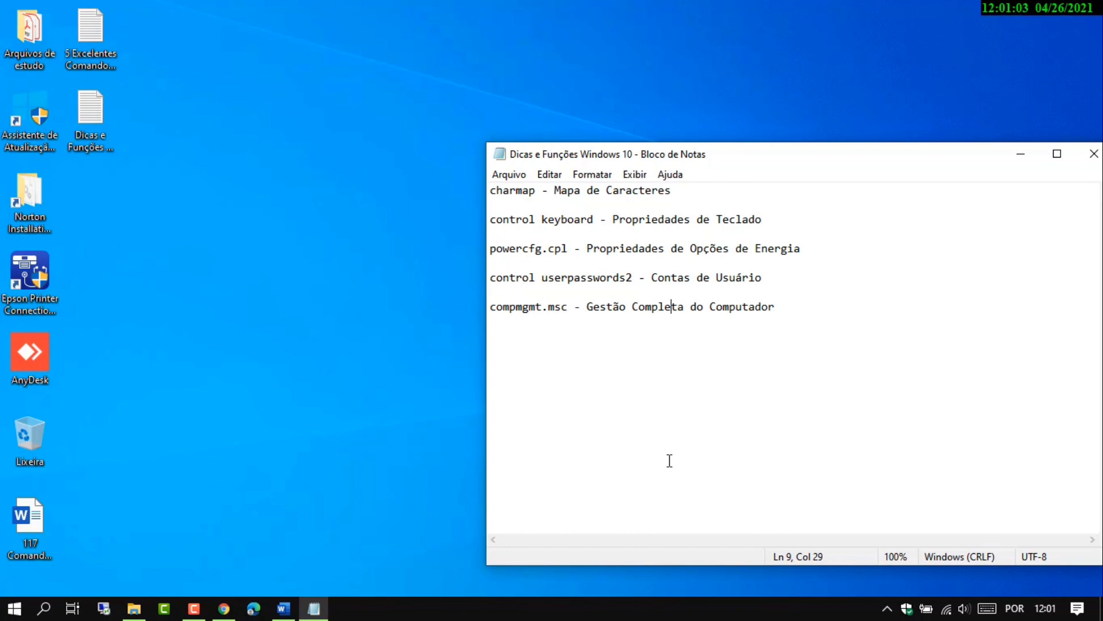
{"action": "key", "text": "super+r"}
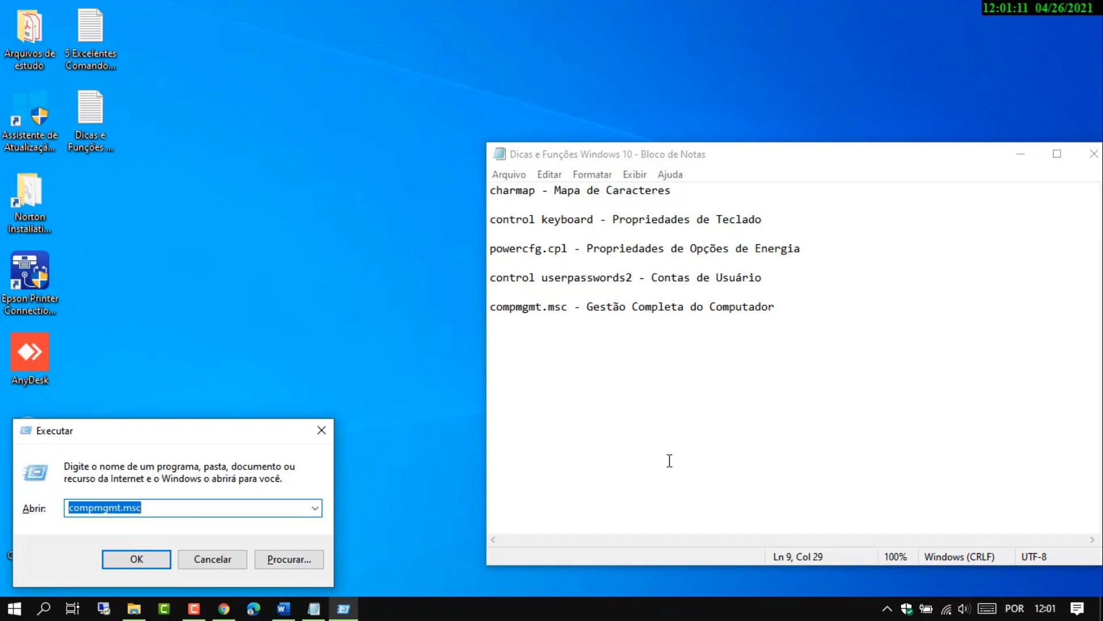
{"action": "left_click", "coordinate": [397, 291]}
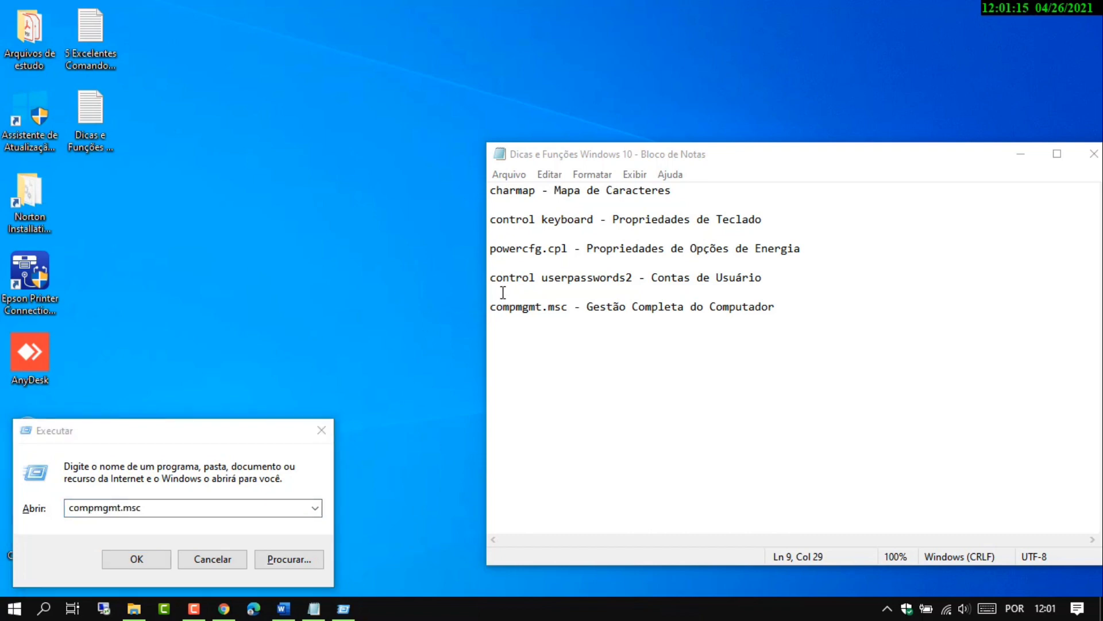
{"action": "left_click", "coordinate": [539, 192]}
{"action": "left_click_drag", "start_coordinate": [538, 191], "coordinate": [489, 194]}
{"action": "key", "text": "ctrl+c"}
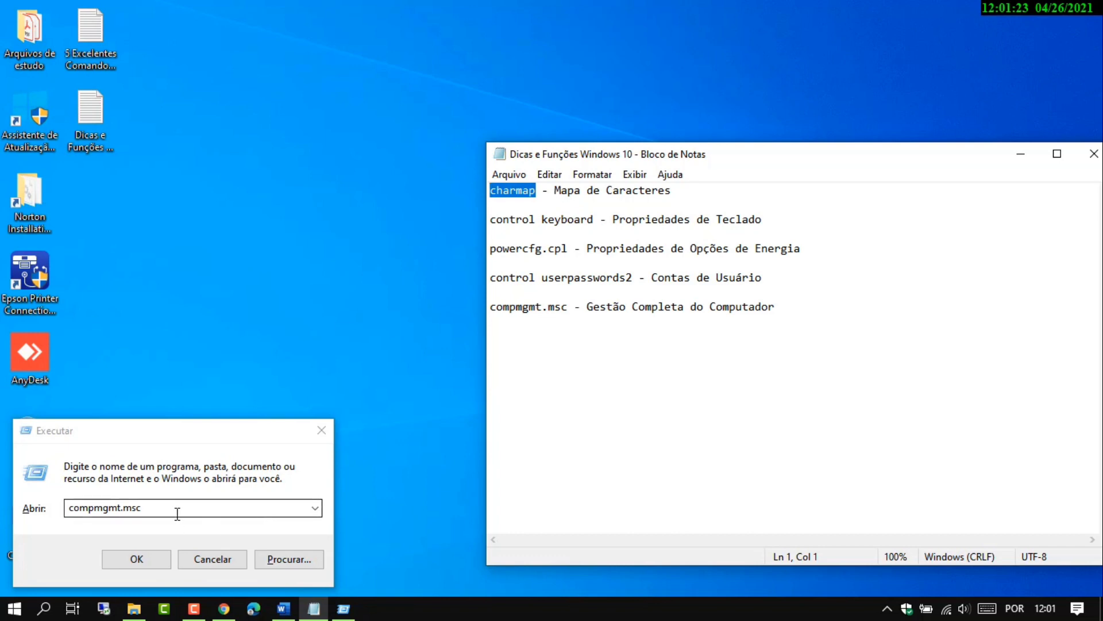
{"action": "left_click_drag", "start_coordinate": [178, 513], "coordinate": [33, 512]}
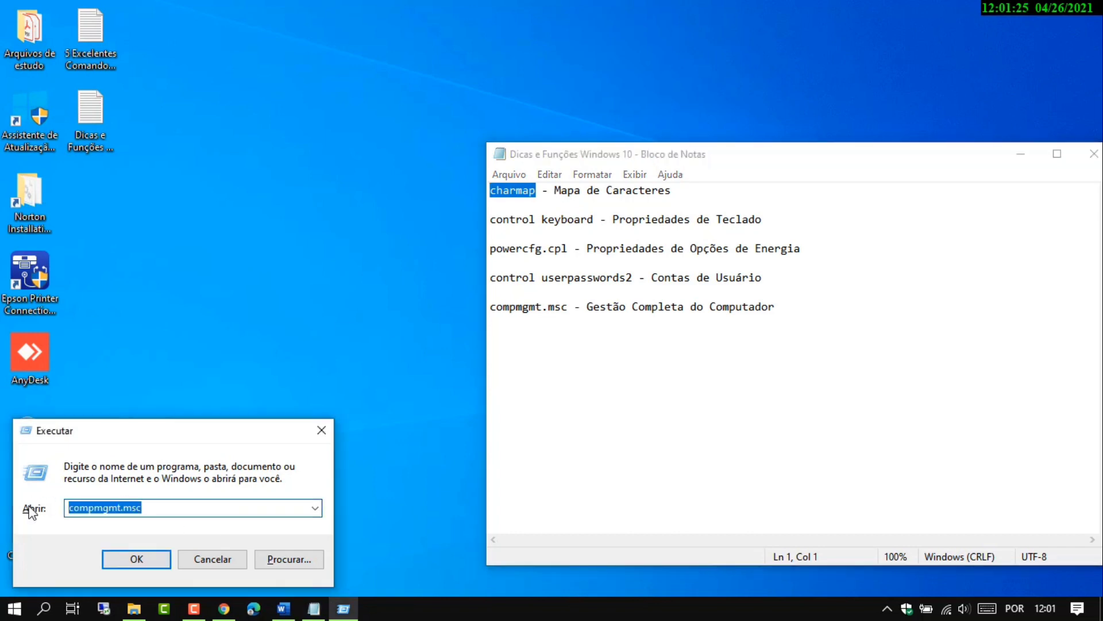
{"action": "key", "text": "ctrl+v"}
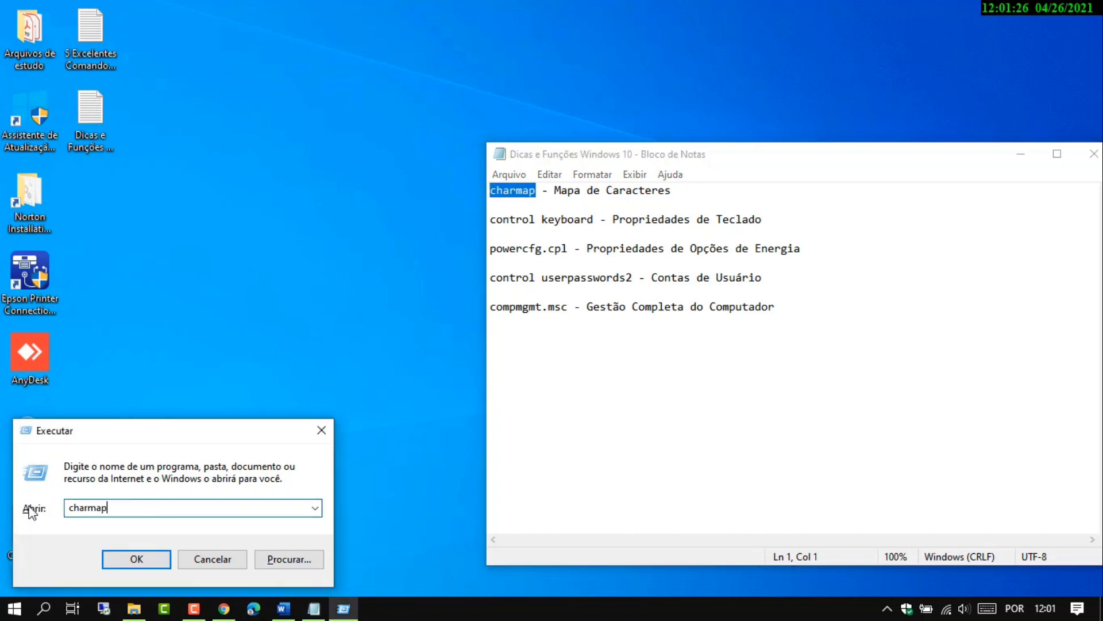
{"action": "left_click", "coordinate": [127, 563]}
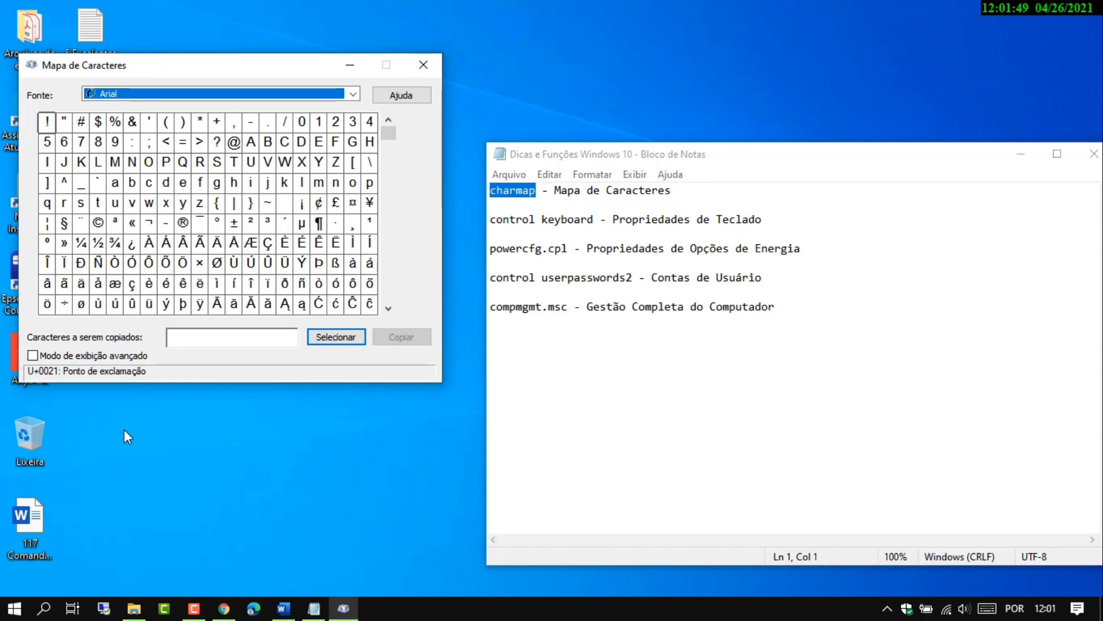
- Copy the § character from the Character Map and paste it on a new line below the compmgmt.msc entry in the notes
{"action": "left_click", "coordinate": [63, 222]}
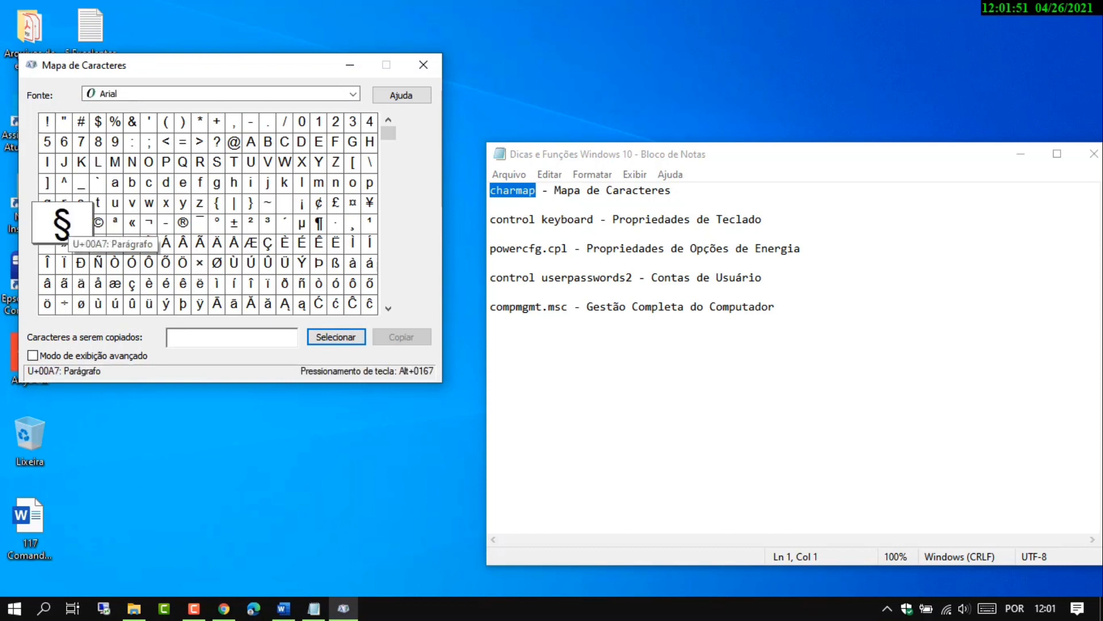
{"action": "left_click", "coordinate": [322, 338]}
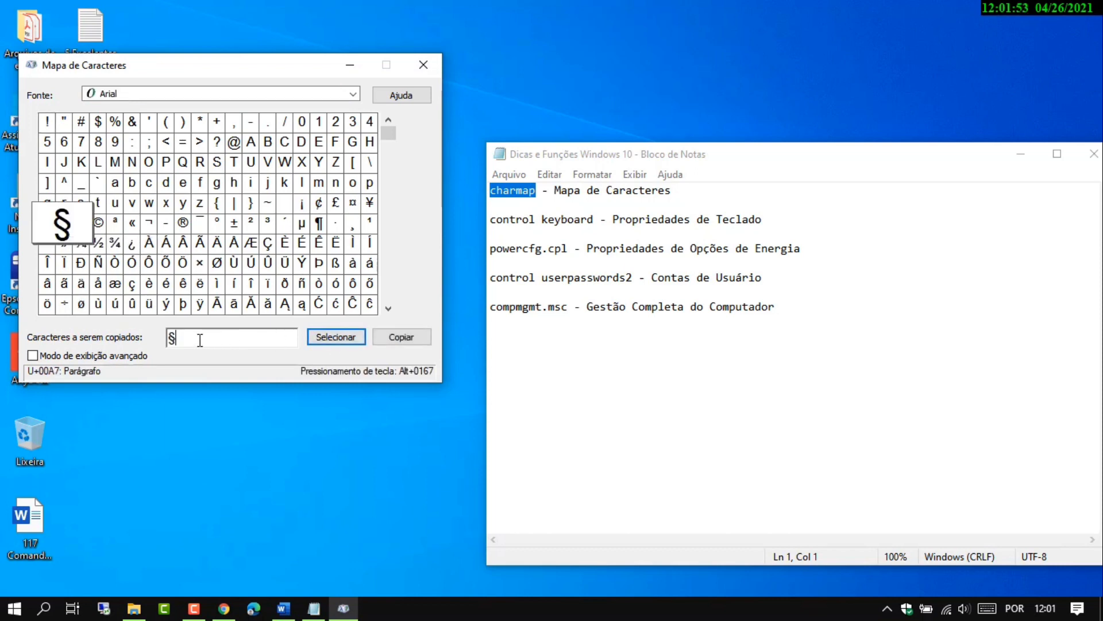
{"action": "left_click_drag", "start_coordinate": [161, 337], "coordinate": [185, 341]}
{"action": "key", "text": "ctrl+c"}
{"action": "left_click", "coordinate": [502, 367]}
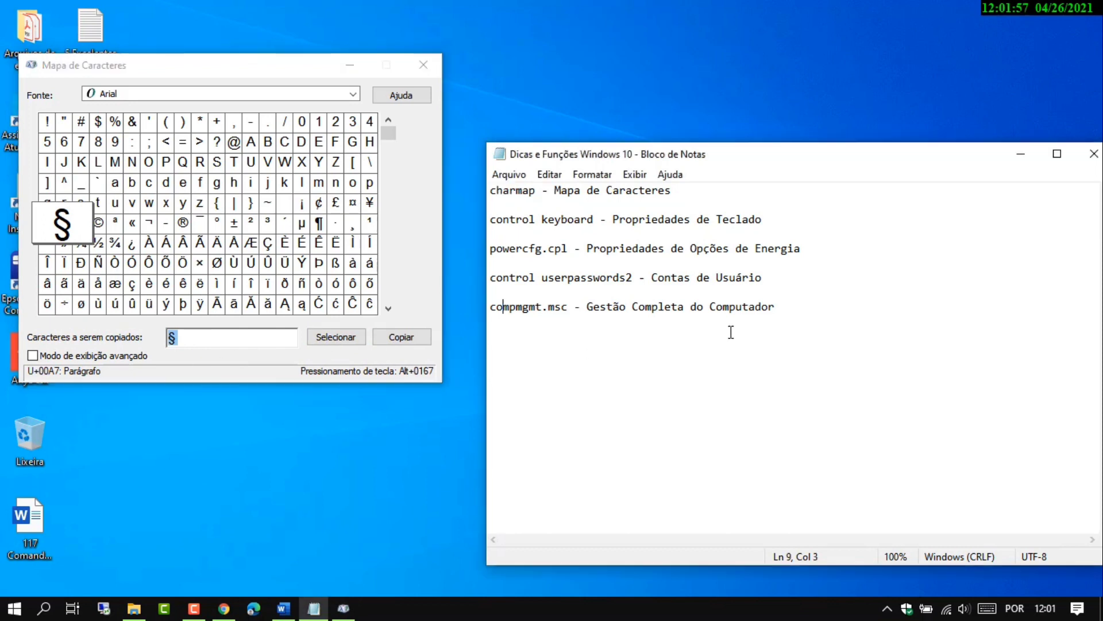
{"action": "left_click", "coordinate": [785, 314]}
{"action": "key", "text": "Return"}
{"action": "key", "text": "Return"}
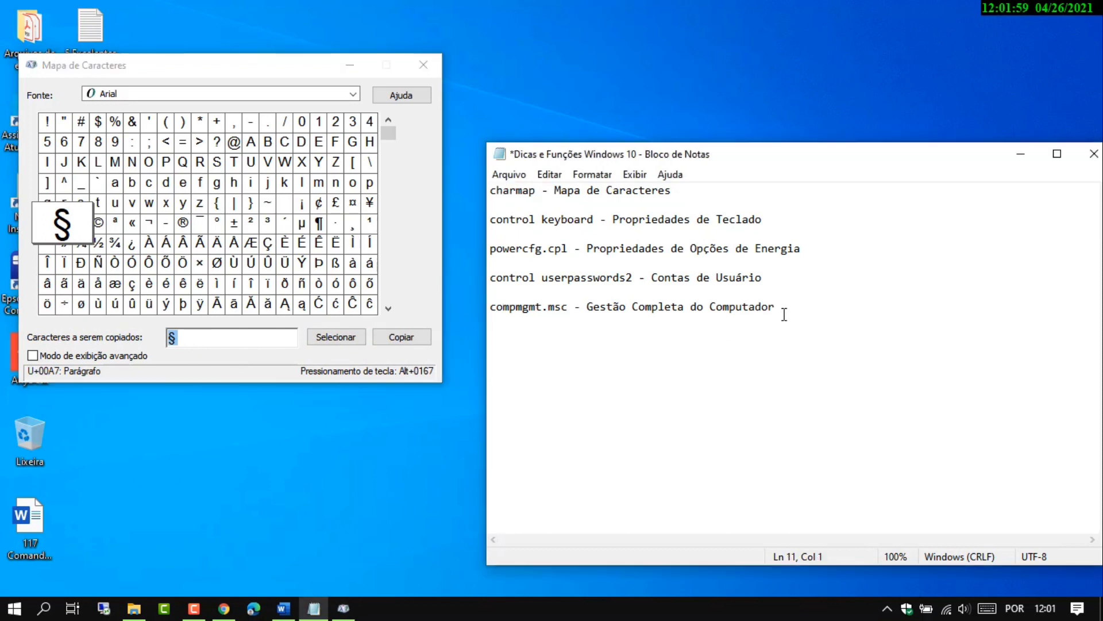
{"action": "key", "text": "ctrl+v"}
- Copy the Ø character from the Character Map and paste it after the § in the notes
{"action": "left_click", "coordinate": [216, 265]}
{"action": "left_click", "coordinate": [336, 335]}
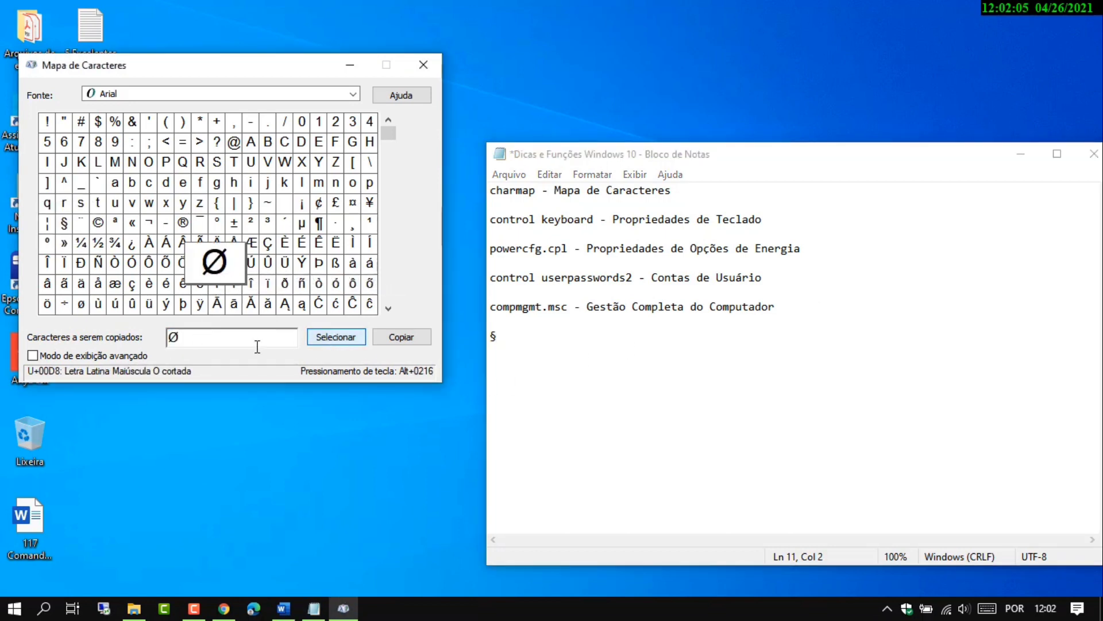
{"action": "left_click_drag", "start_coordinate": [179, 338], "coordinate": [159, 340]}
{"action": "key", "text": "ctrl+c"}
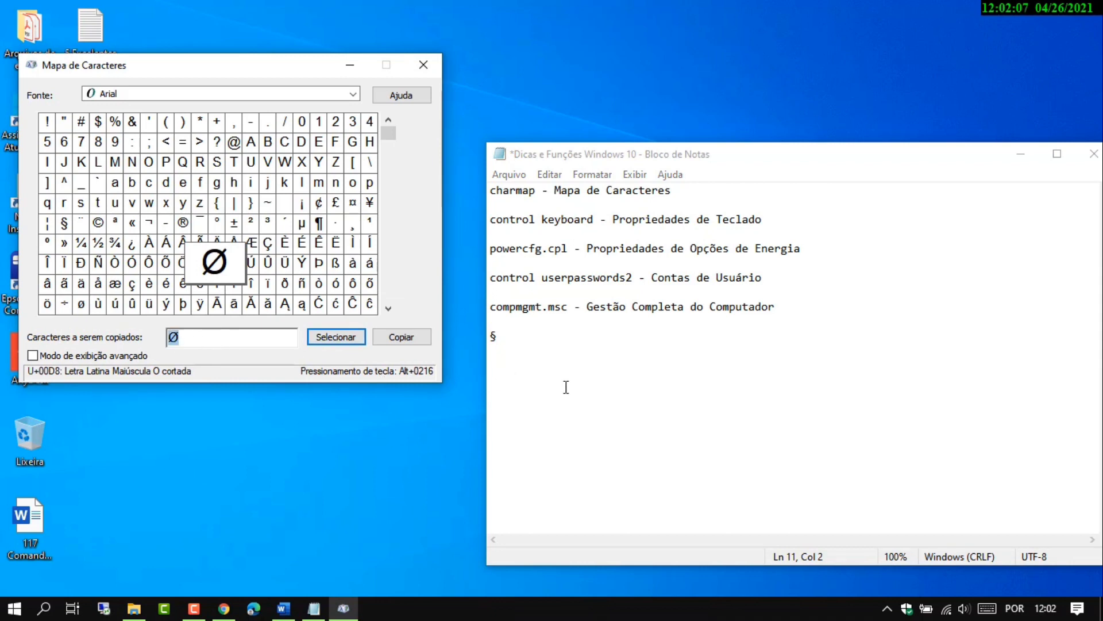
{"action": "left_click", "coordinate": [561, 352]}
{"action": "key", "text": "ctrl+v"}
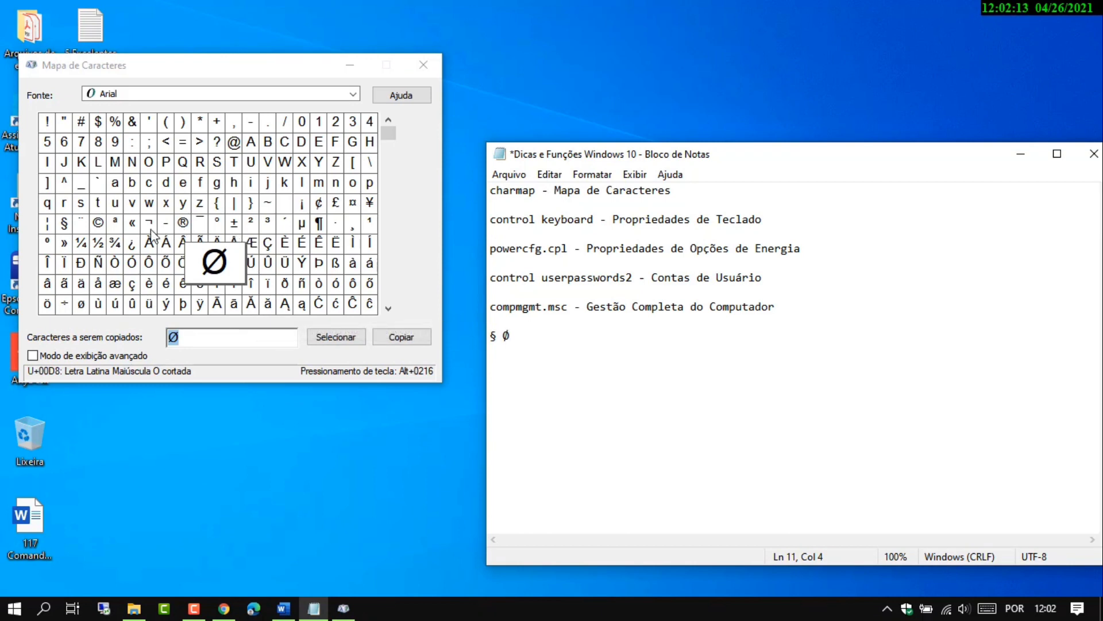
- Copy the Ñ character from the Character Map and paste it after the Ø in the notes
{"action": "left_click", "coordinate": [98, 263]}
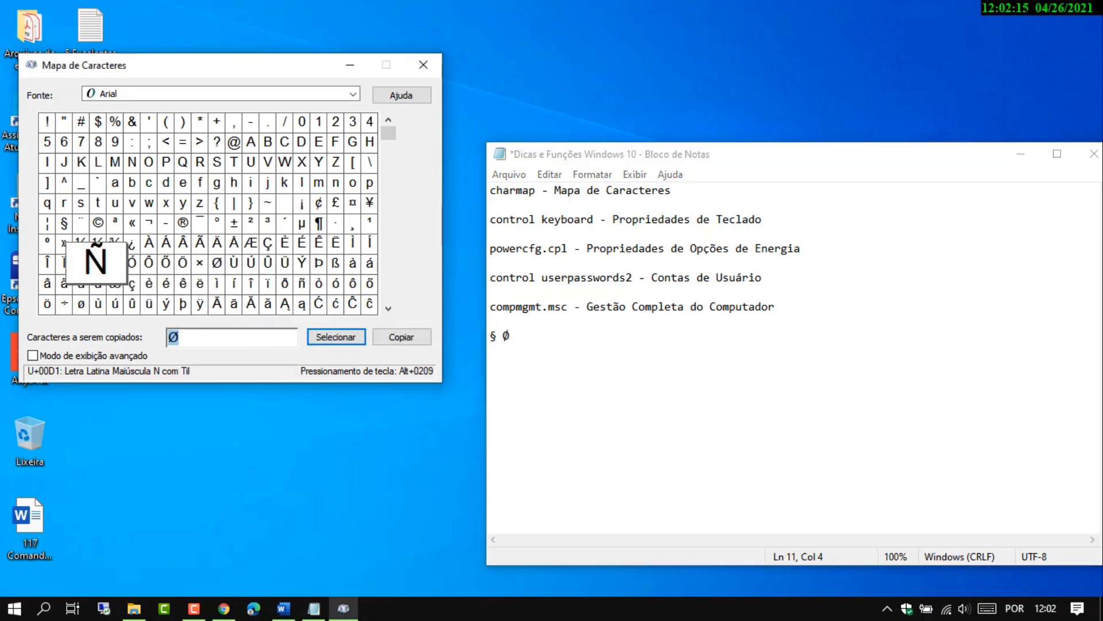
{"action": "left_click", "coordinate": [335, 336]}
{"action": "left_click_drag", "start_coordinate": [200, 337], "coordinate": [170, 339]}
{"action": "key", "text": "ctrl+c"}
{"action": "left_click", "coordinate": [585, 337]}
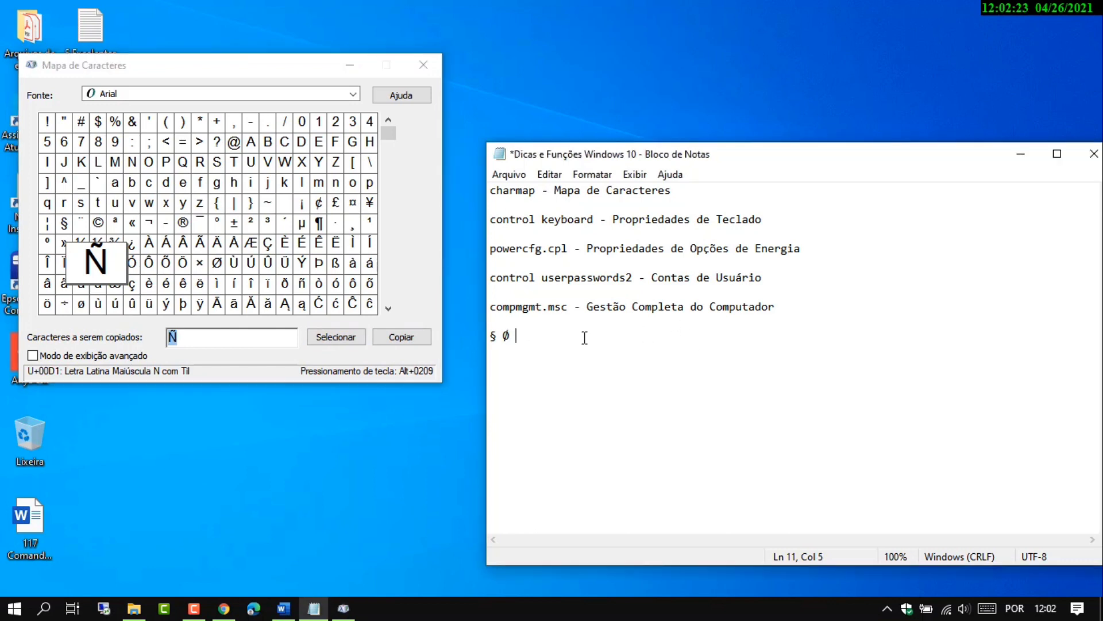
{"action": "key", "text": "ctrl+v"}
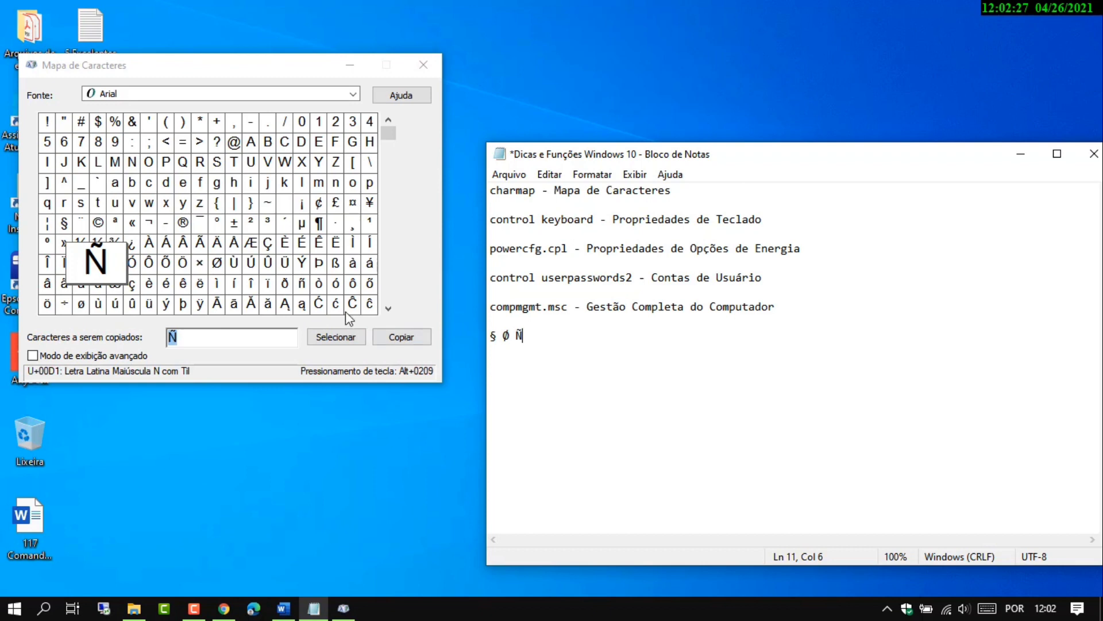
- Close the Character Map and delete the line of pasted special characters from the notes
{"action": "left_click", "coordinate": [425, 65]}
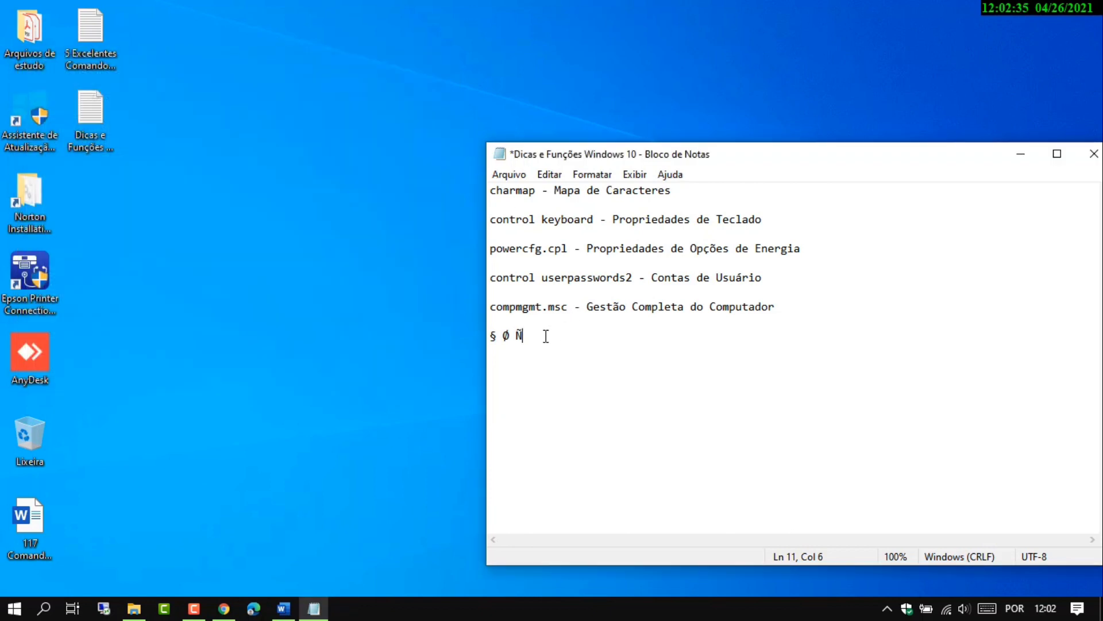
{"action": "left_click_drag", "start_coordinate": [546, 336], "coordinate": [475, 348]}
{"action": "key", "text": "BackSpace"}
- Copy the control keyboard command from the notes and run it to open the keyboard properties
{"action": "left_click_drag", "start_coordinate": [595, 219], "coordinate": [495, 231]}
{"action": "left_click", "coordinate": [570, 253]}
{"action": "left_click_drag", "start_coordinate": [597, 222], "coordinate": [490, 221]}
{"action": "key", "text": "ctrl+c"}
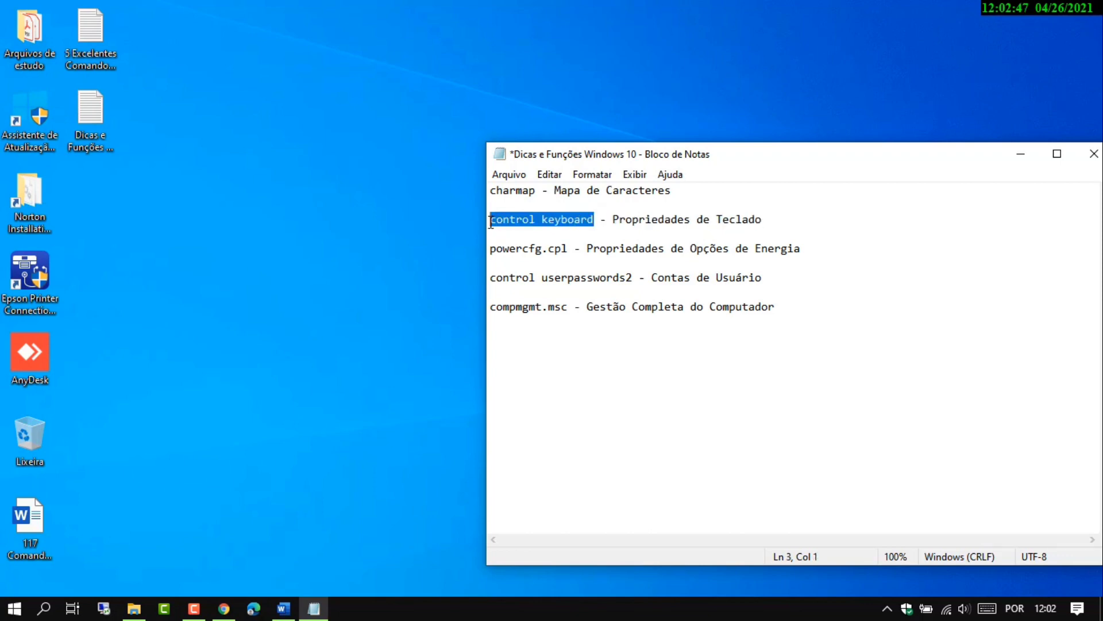
{"action": "key", "text": "super+r"}
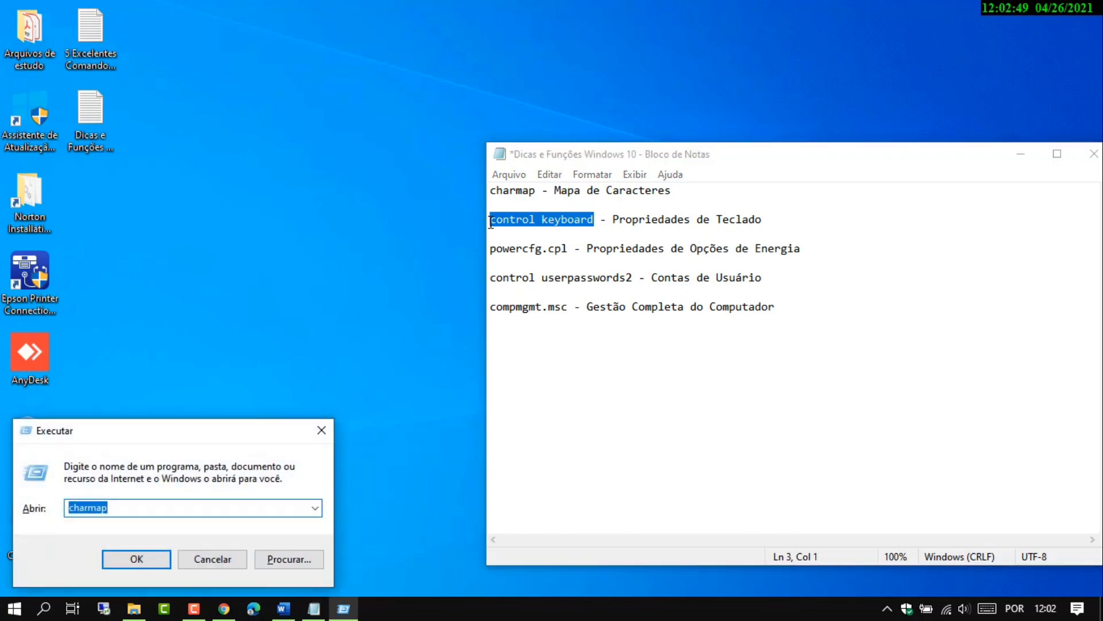
{"action": "key", "text": "ctrl+v"}
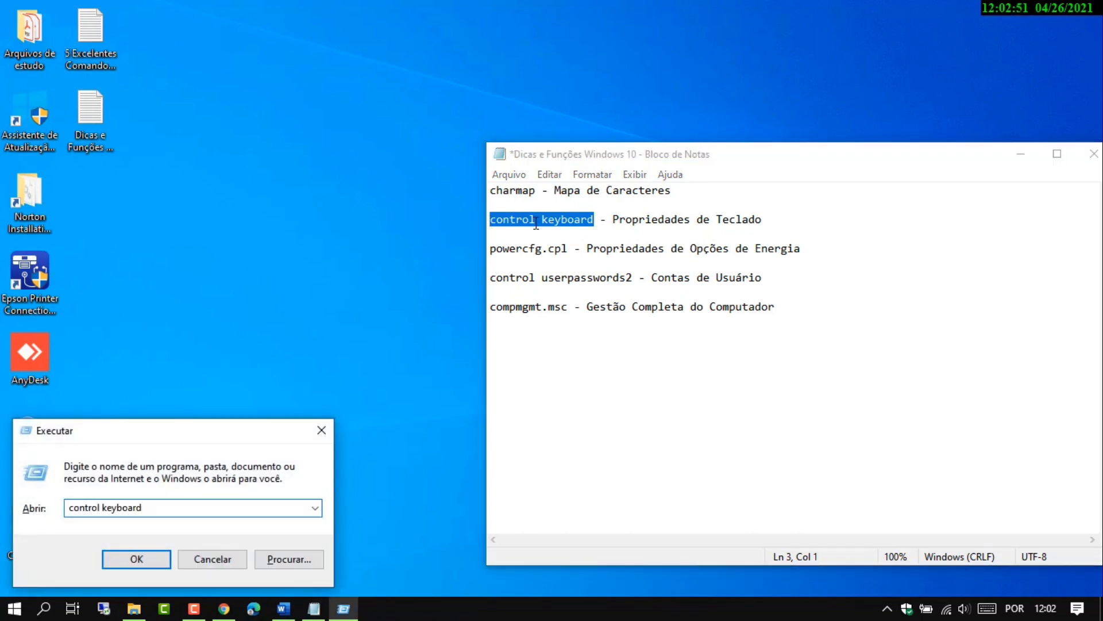
{"action": "left_click", "coordinate": [143, 564]}
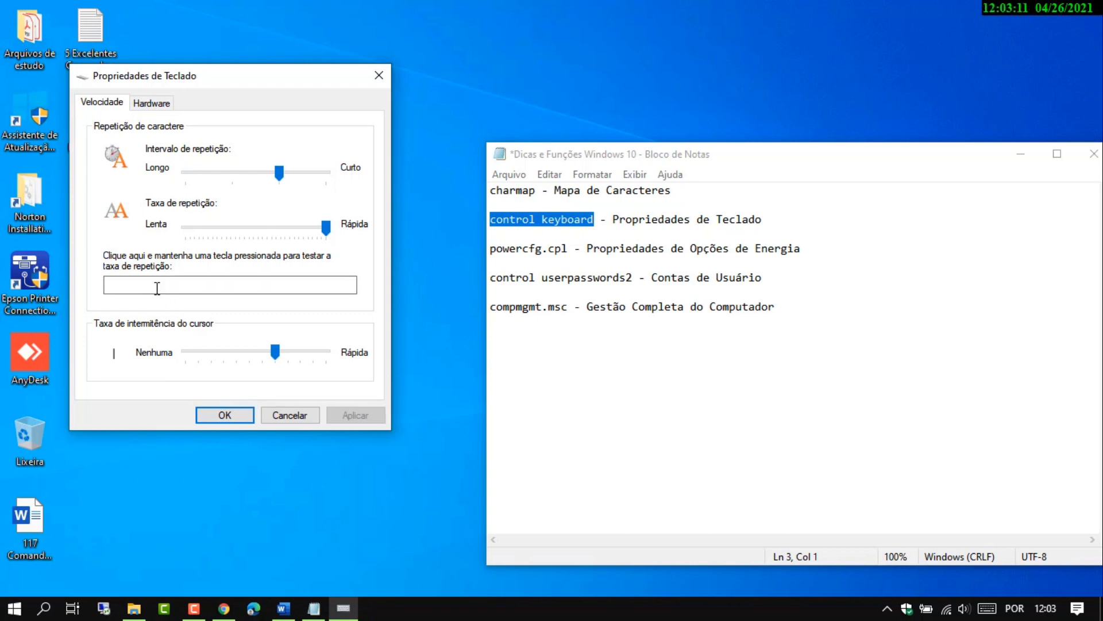
- Test the keyboard repeat rate with a run of n characters and a run of m characters, clearing the test text each time
{"action": "left_click", "coordinate": [150, 284]}
{"action": "type", "text": "nnnnnnnnnnnnnnnnnnnnnnnn"}
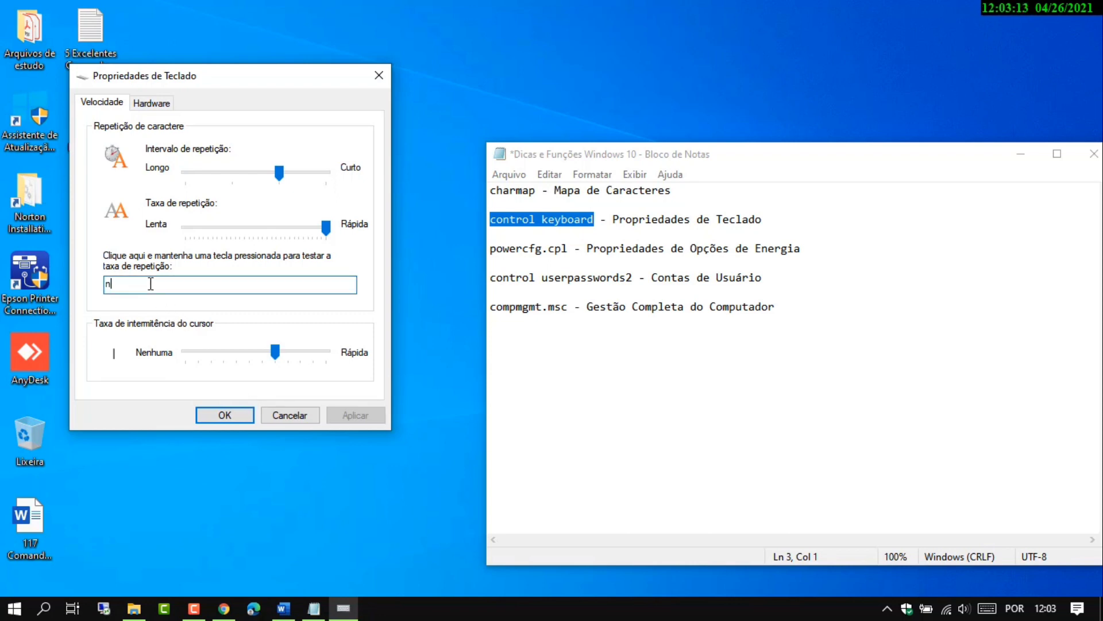
{"action": "key", "text": "BackSpace"}
{"action": "key", "text": "BackSpace"}
{"action": "key", "text": "BackSpace"}
{"action": "key", "text": "BackSpace"}
{"action": "key", "text": "BackSpace"}
{"action": "key", "text": "BackSpace"}
{"action": "key", "text": "BackSpace"}
{"action": "key", "text": "BackSpace"}
{"action": "key", "text": "BackSpace"}
{"action": "key", "text": "BackSpace"}
{"action": "key", "text": "BackSpace"}
{"action": "key", "text": "BackSpace"}
{"action": "key", "text": "BackSpace"}
{"action": "key", "text": "BackSpace"}
{"action": "key", "text": "BackSpace"}
{"action": "key", "text": "BackSpace"}
{"action": "key", "text": "BackSpace"}
{"action": "key", "text": "BackSpace"}
{"action": "key", "text": "BackSpace"}
{"action": "key", "text": "BackSpace"}
{"action": "type", "text": "mmmmmmmmmmmmmmmmmmmmmmmmm"}
{"action": "key", "text": "BackSpace"}
{"action": "key", "text": "BackSpace"}
{"action": "key", "text": "BackSpace"}
{"action": "key", "text": "BackSpace"}
{"action": "key", "text": "BackSpace"}
{"action": "key", "text": "BackSpace"}
{"action": "key", "text": "BackSpace"}
{"action": "key", "text": "BackSpace"}
{"action": "key", "text": "BackSpace"}
{"action": "key", "text": "BackSpace"}
{"action": "key", "text": "BackSpace"}
{"action": "key", "text": "BackSpace"}
{"action": "key", "text": "BackSpace"}
{"action": "key", "text": "BackSpace"}
{"action": "key", "text": "BackSpace"}
{"action": "key", "text": "BackSpace"}
{"action": "key", "text": "BackSpace"}
{"action": "key", "text": "BackSpace"}
{"action": "key", "text": "BackSpace"}
{"action": "key", "text": "BackSpace"}
- Examine the HID keyboard device's general, driver, details and events properties, and close the keyboard properties
{"action": "left_click", "coordinate": [156, 103]}
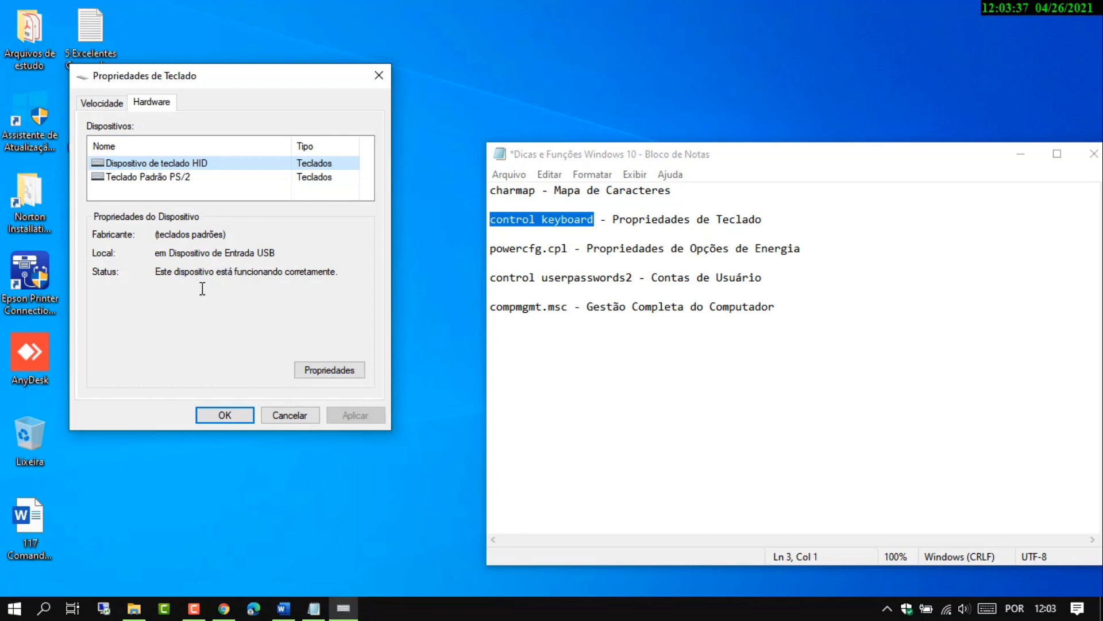
{"action": "left_click", "coordinate": [322, 370]}
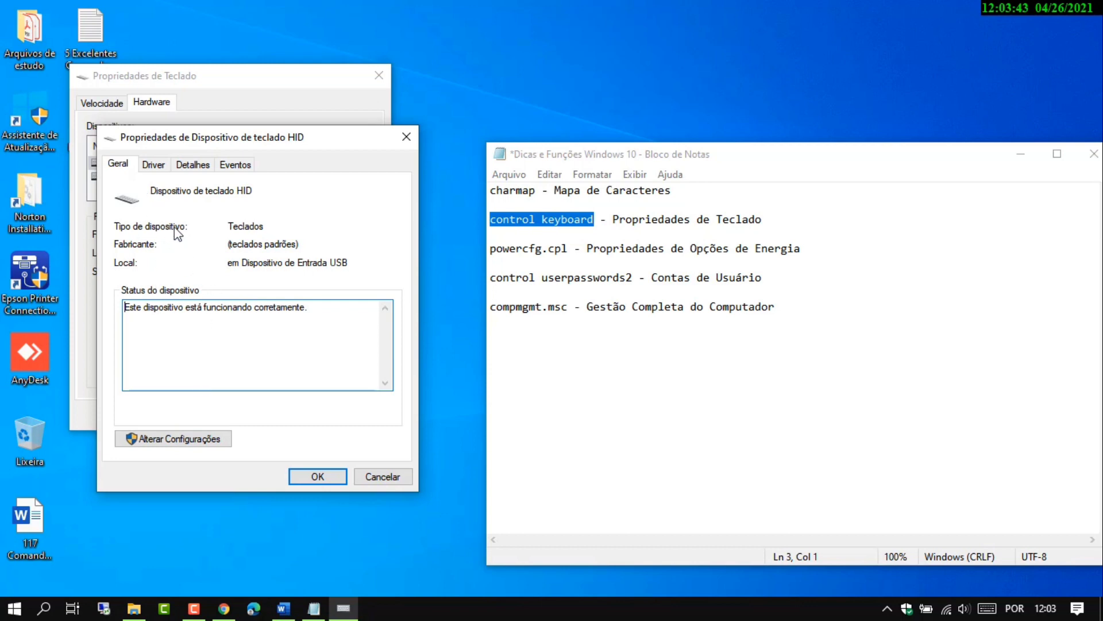
{"action": "left_click", "coordinate": [153, 165]}
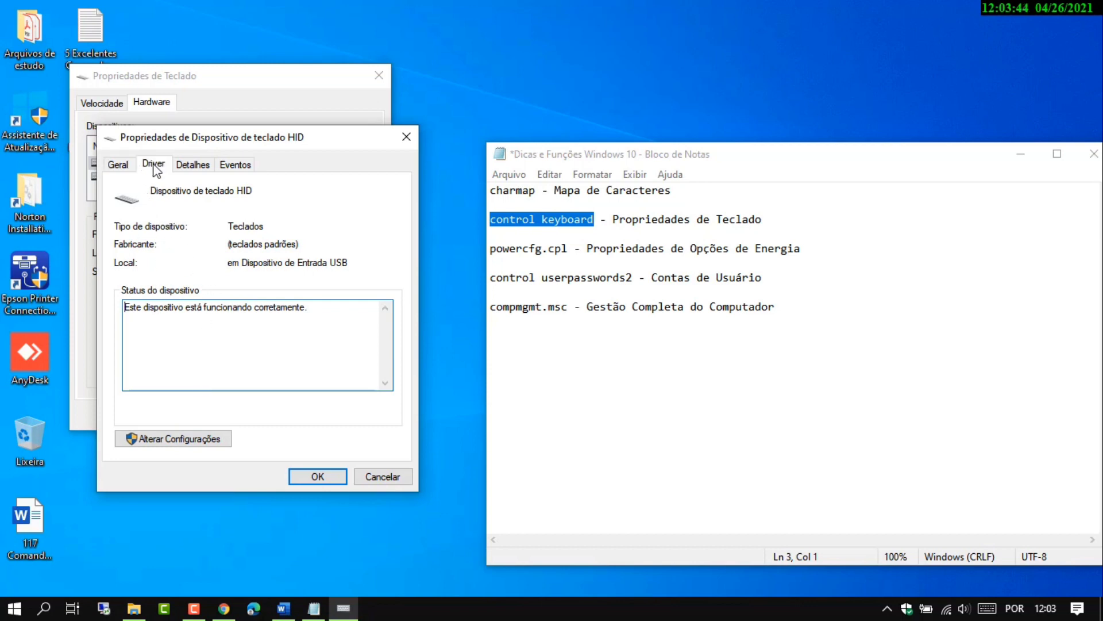
{"action": "left_click", "coordinate": [190, 167]}
{"action": "left_click", "coordinate": [234, 166]}
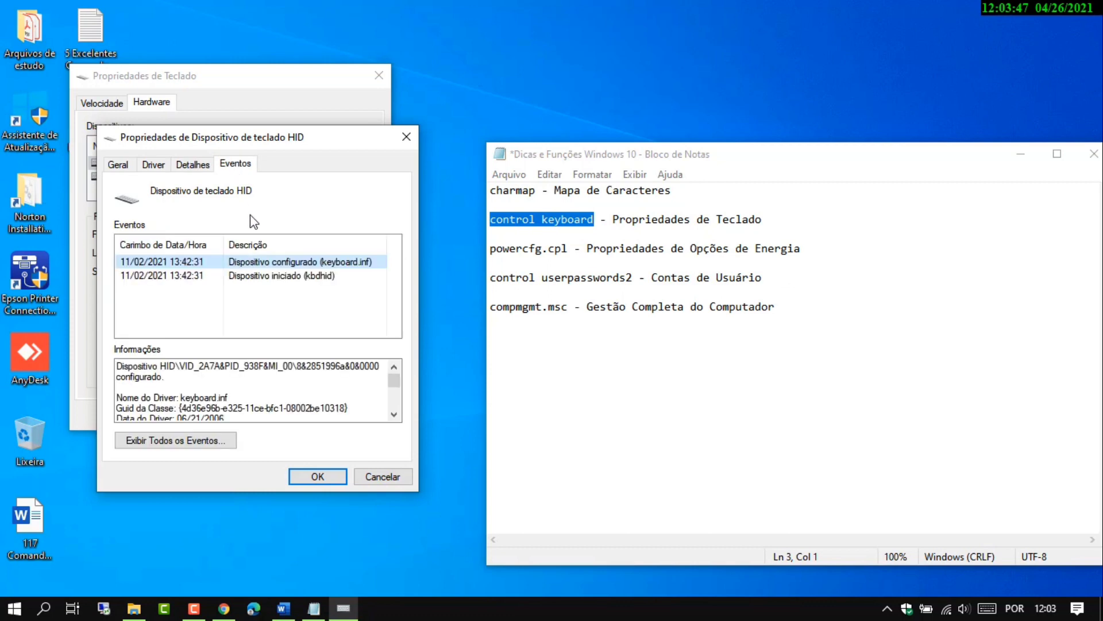
{"action": "left_click", "coordinate": [407, 143]}
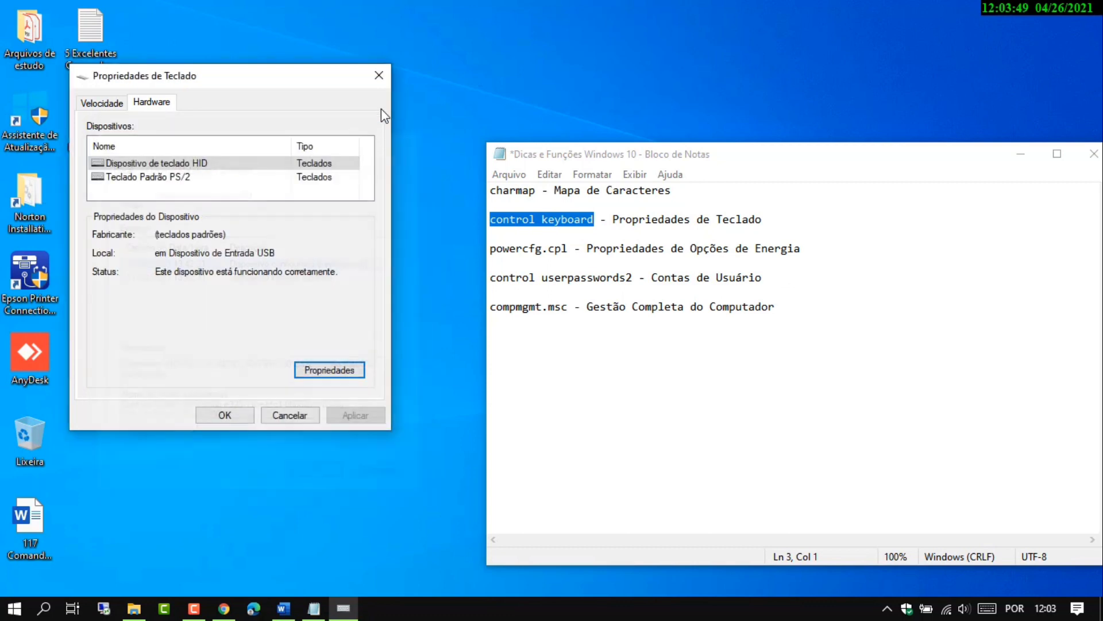
{"action": "left_click", "coordinate": [379, 76]}
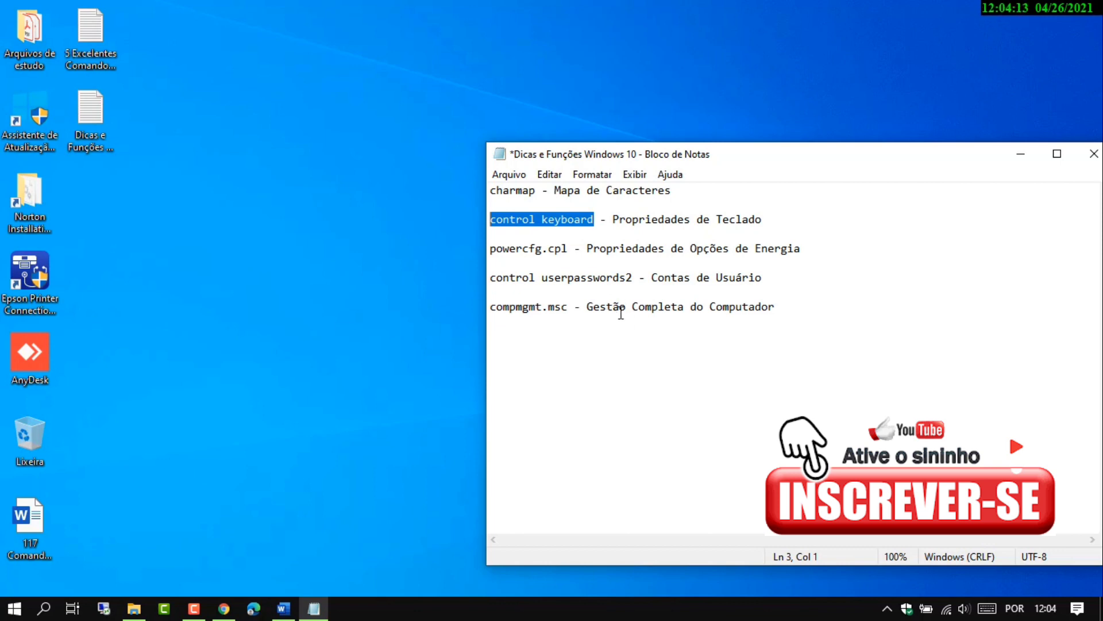
- Run the powercfg.cpl command copied from the notes and open the settings for what the power buttons do
{"action": "left_click", "coordinate": [569, 249]}
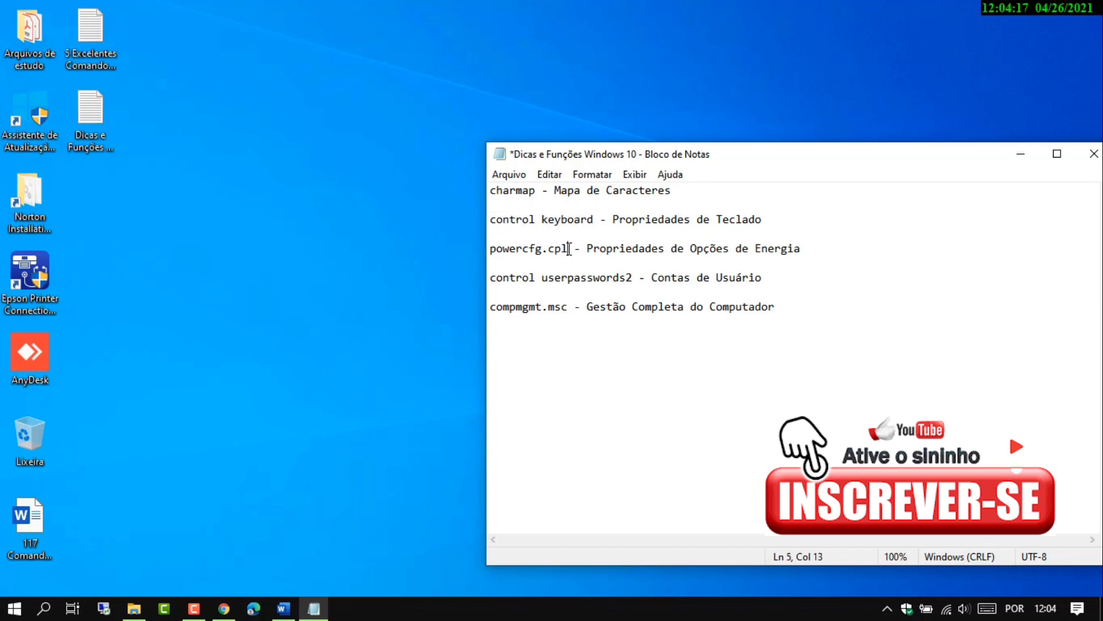
{"action": "left_click_drag", "start_coordinate": [569, 248], "coordinate": [491, 251]}
{"action": "key", "text": "ctrl+c"}
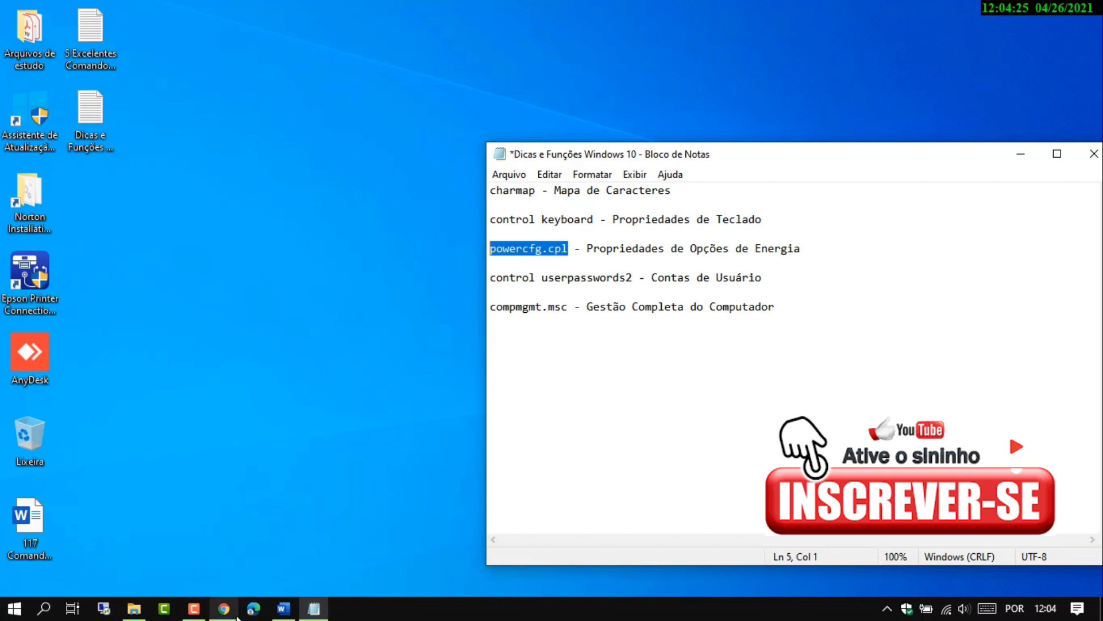
{"action": "key", "text": "super+r"}
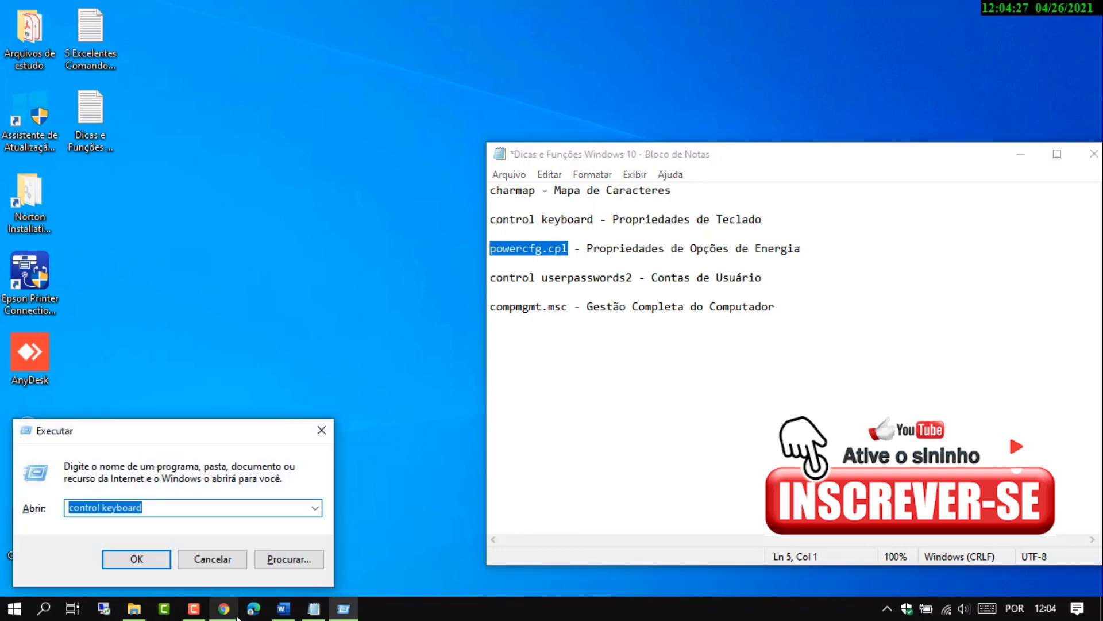
{"action": "key", "text": "ctrl+v"}
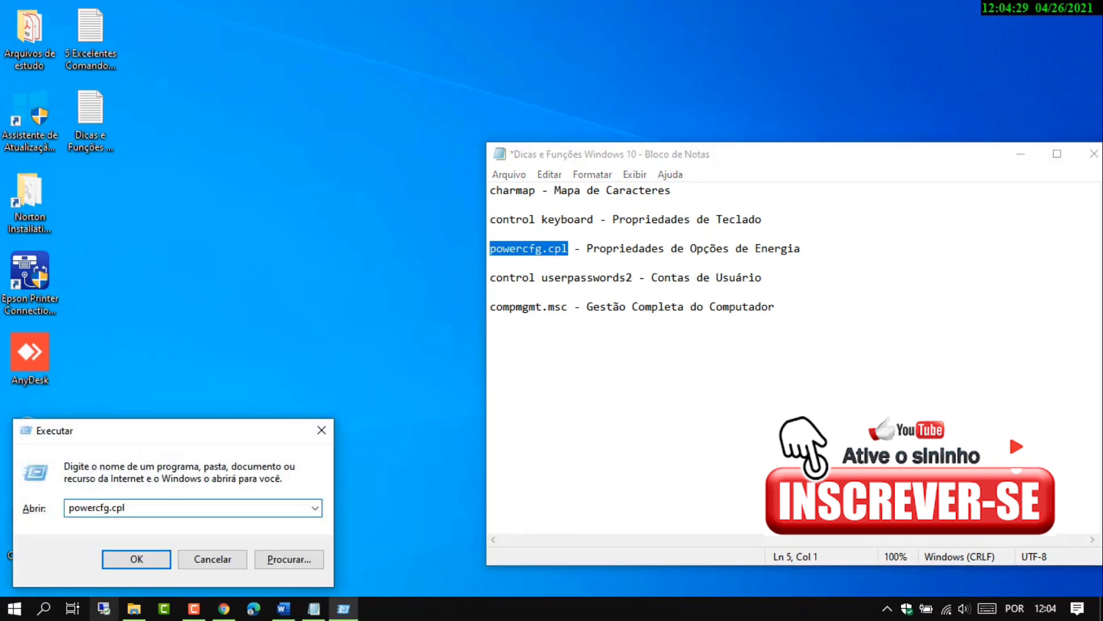
{"action": "left_click", "coordinate": [116, 558]}
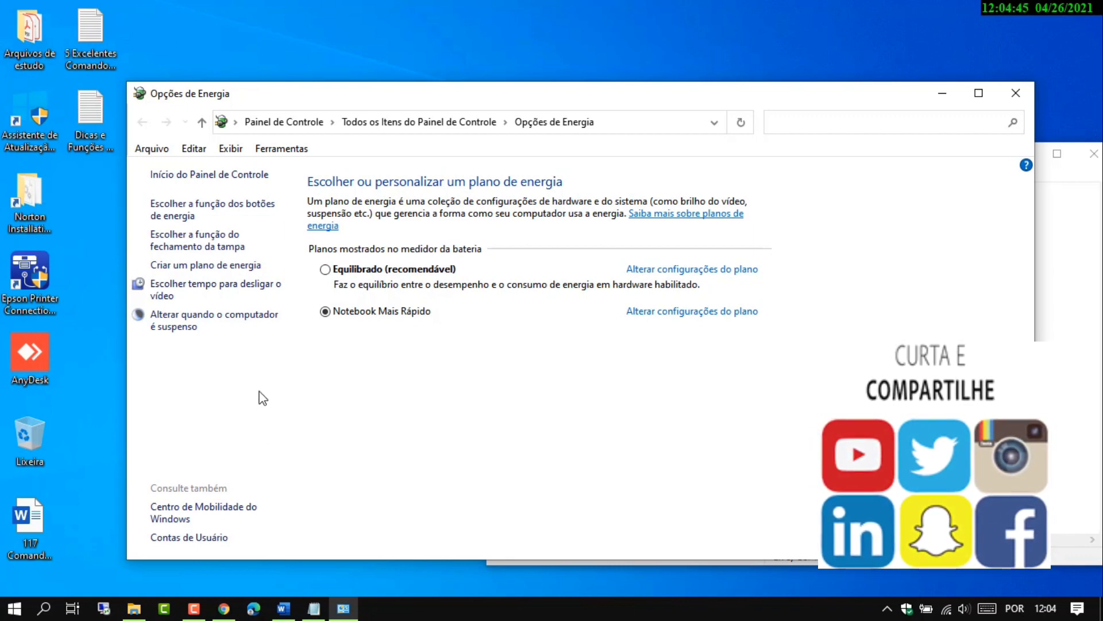
{"action": "left_click", "coordinate": [243, 211]}
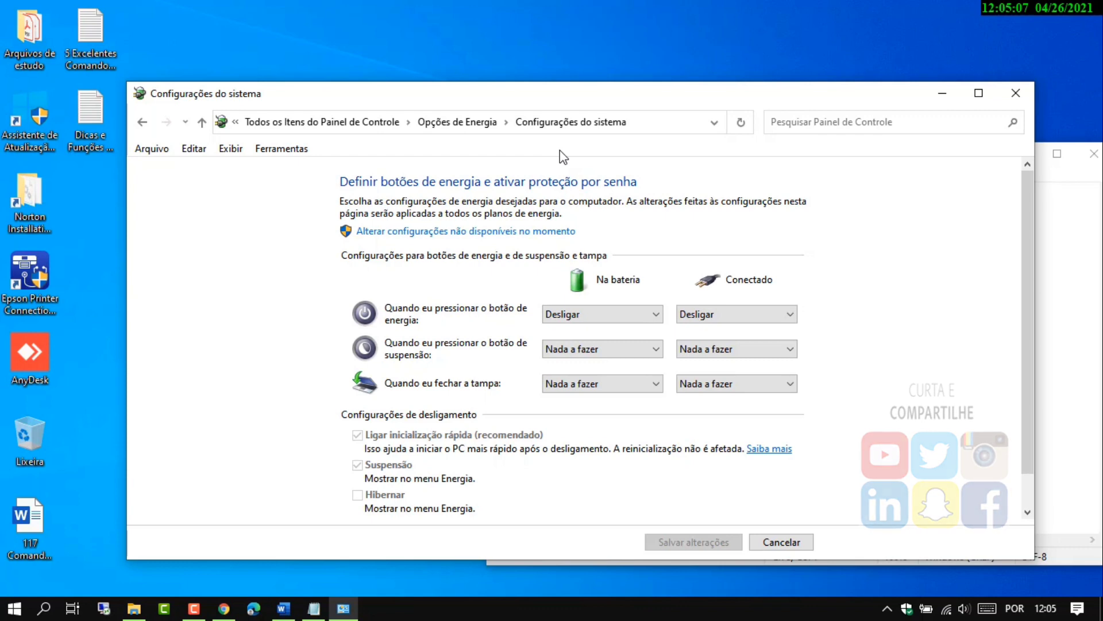
- Examine the active power plan's display-off and sleep timeouts, cancel without changes, and close the power options
{"action": "left_click", "coordinate": [144, 124]}
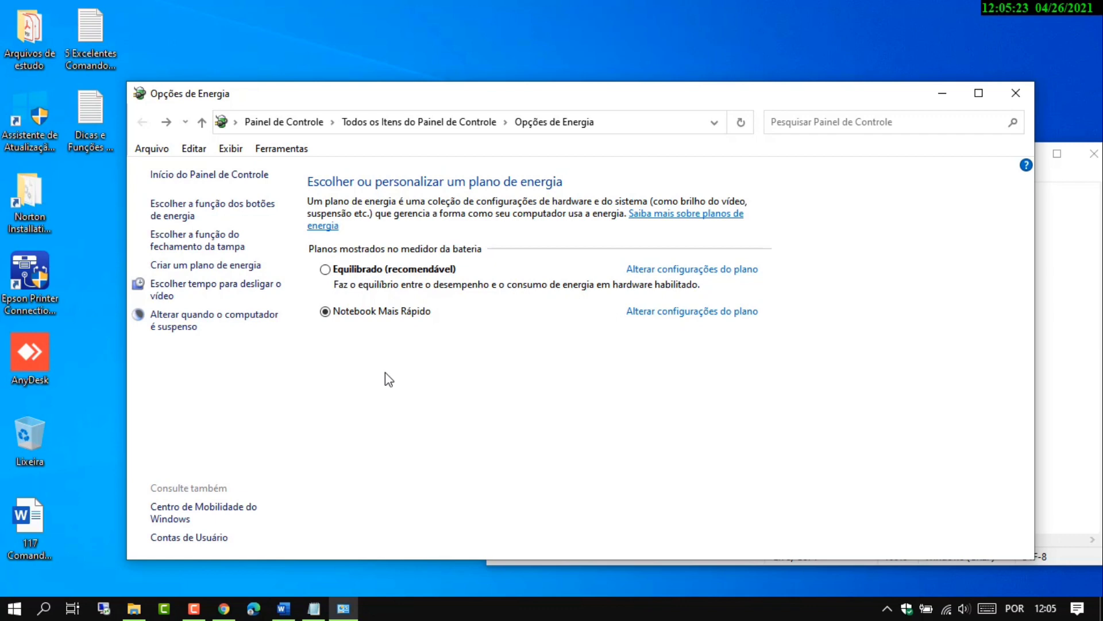
{"action": "left_click", "coordinate": [257, 323]}
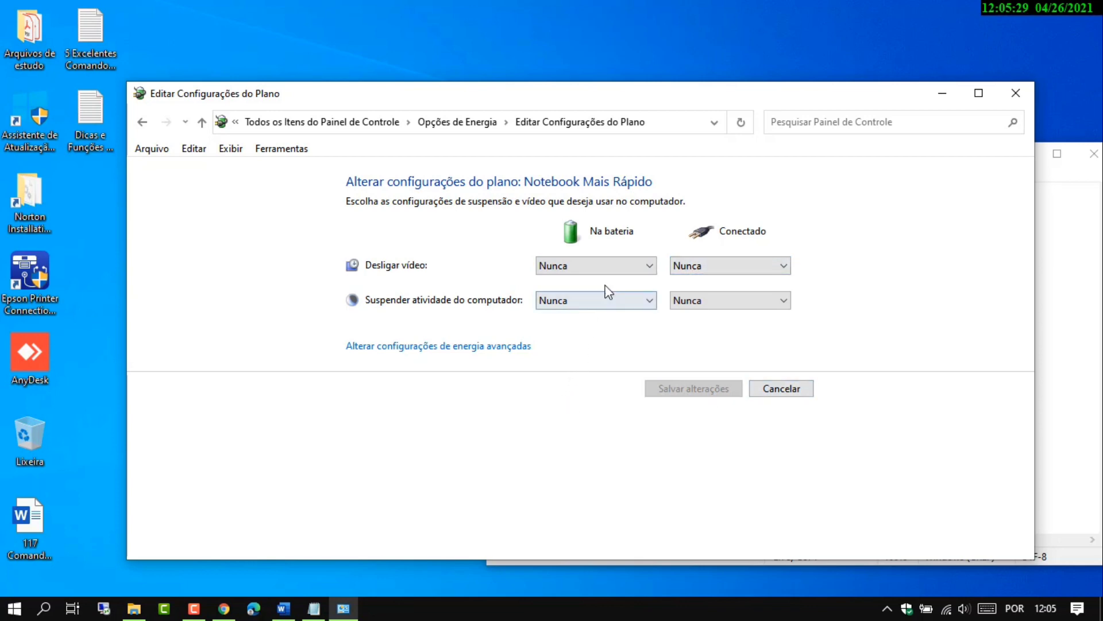
{"action": "left_click", "coordinate": [612, 267]}
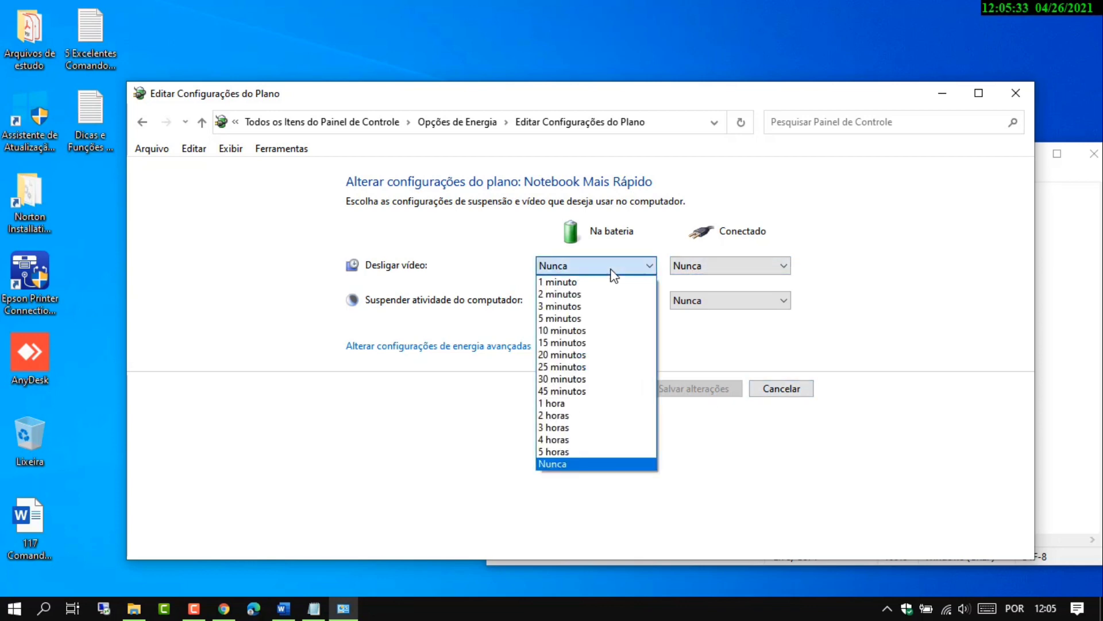
{"action": "left_click", "coordinate": [701, 266]}
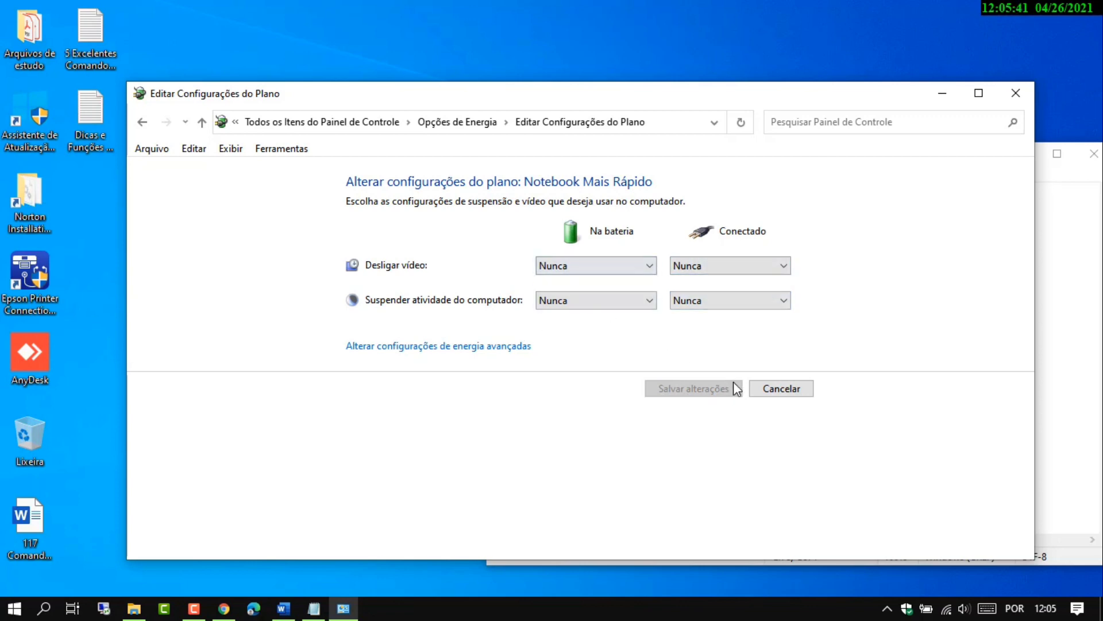
{"action": "left_click", "coordinate": [796, 392]}
{"action": "left_click", "coordinate": [1017, 91]}
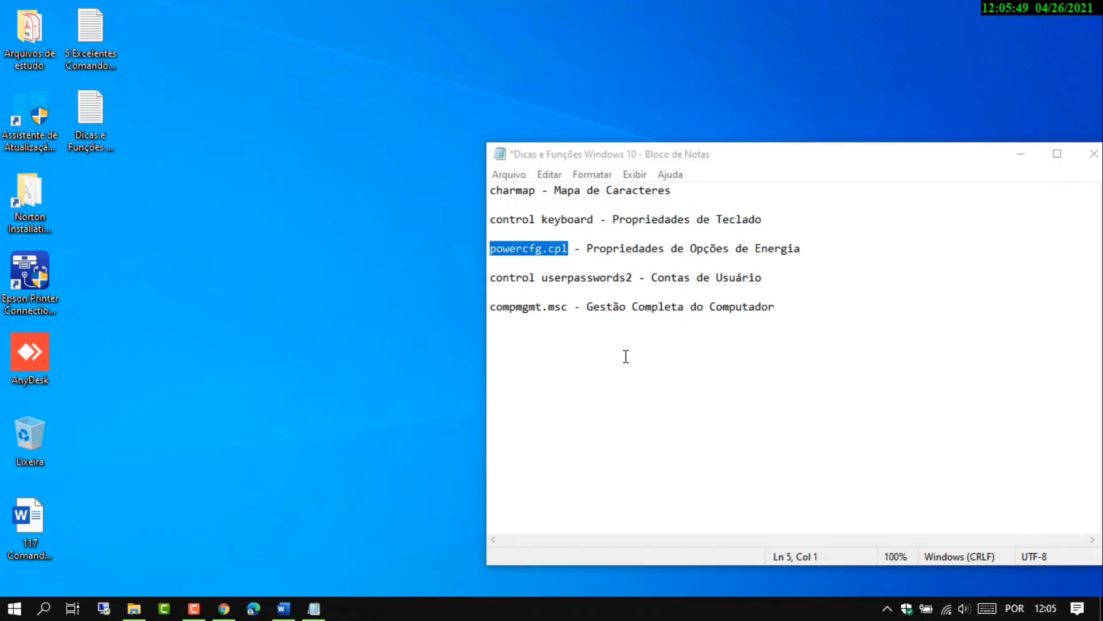
- Copy the control userpasswords2 command from the notes and run it to open the user accounts
{"action": "left_click", "coordinate": [634, 279]}
{"action": "left_click_drag", "start_coordinate": [634, 278], "coordinate": [491, 286]}
{"action": "key", "text": "ctrl+c"}
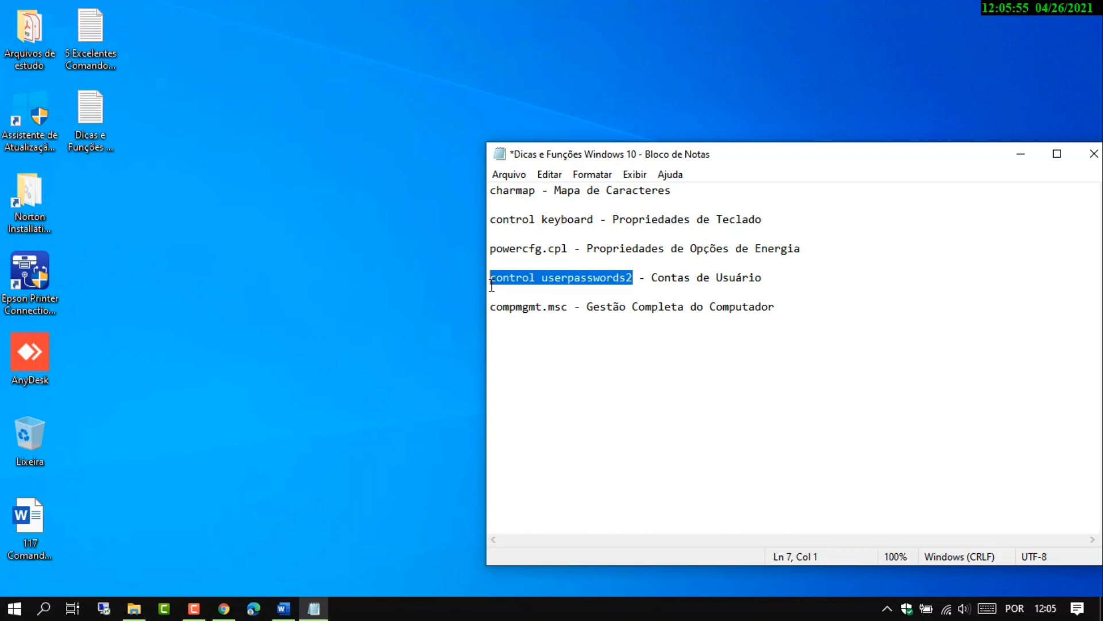
{"action": "key", "text": "super+r"}
{"action": "key", "text": "ctrl+v"}
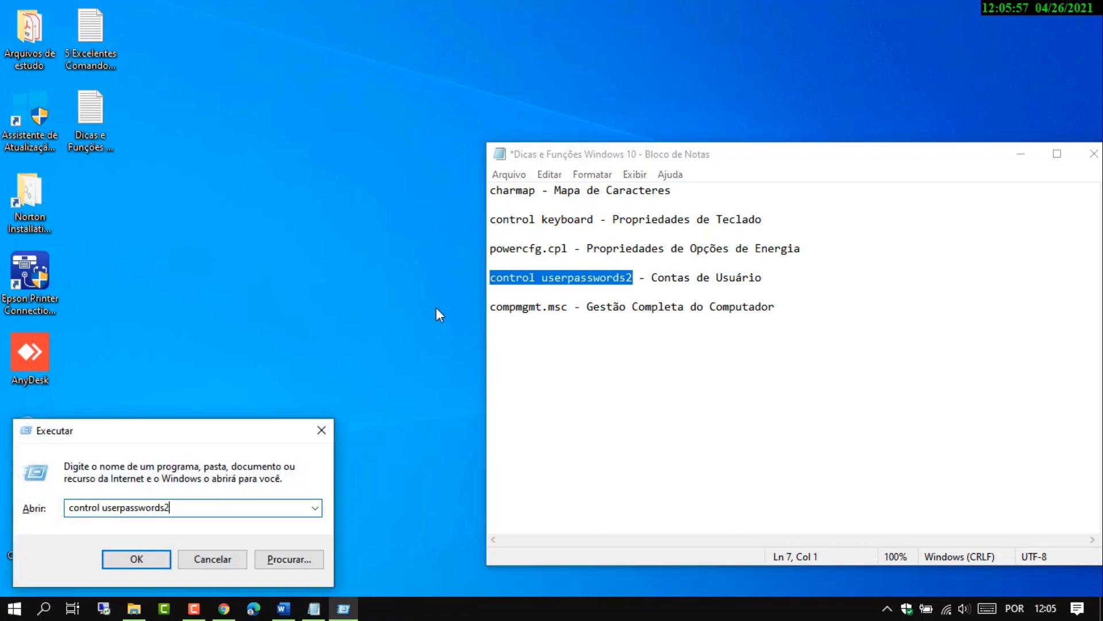
{"action": "left_click", "coordinate": [148, 561]}
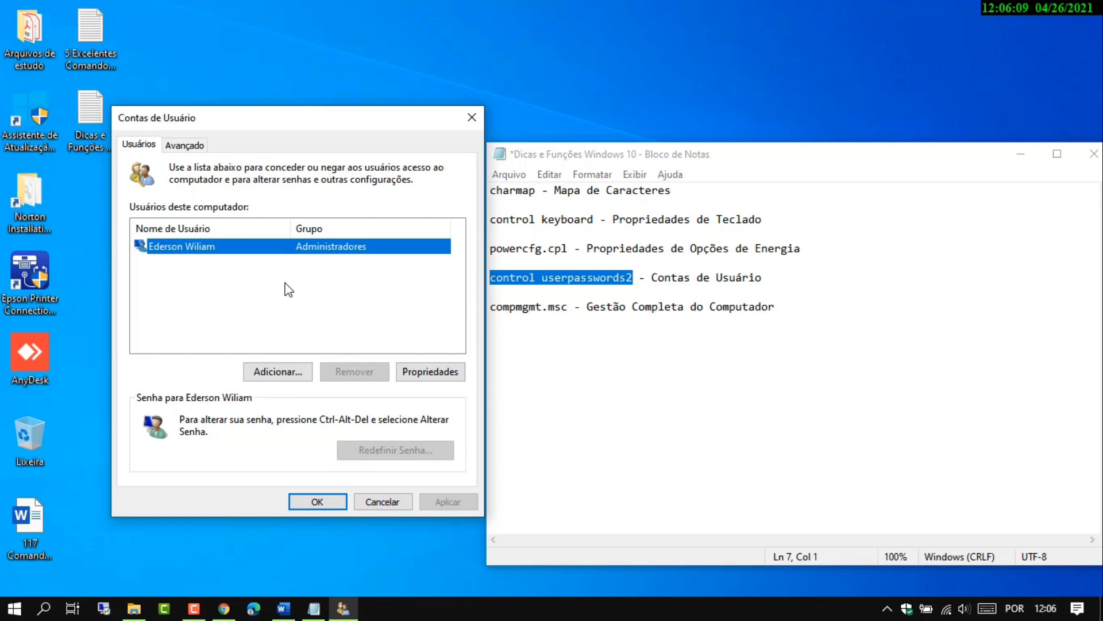
- Examine the existing user account's general properties and group membership, and close its properties
{"action": "left_click", "coordinate": [430, 372]}
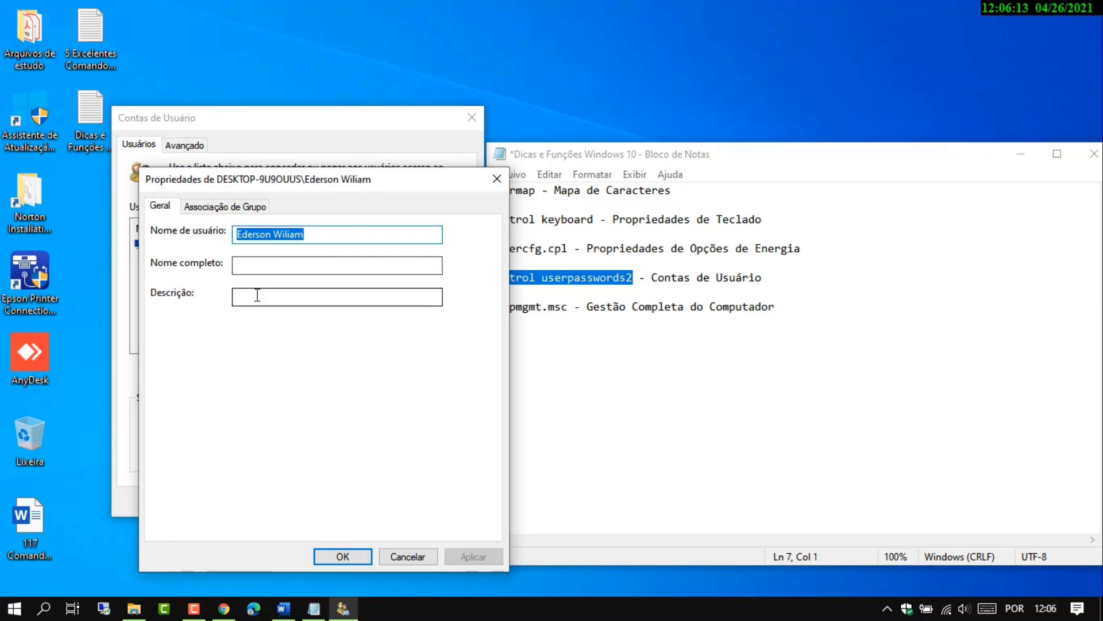
{"action": "left_click", "coordinate": [232, 211]}
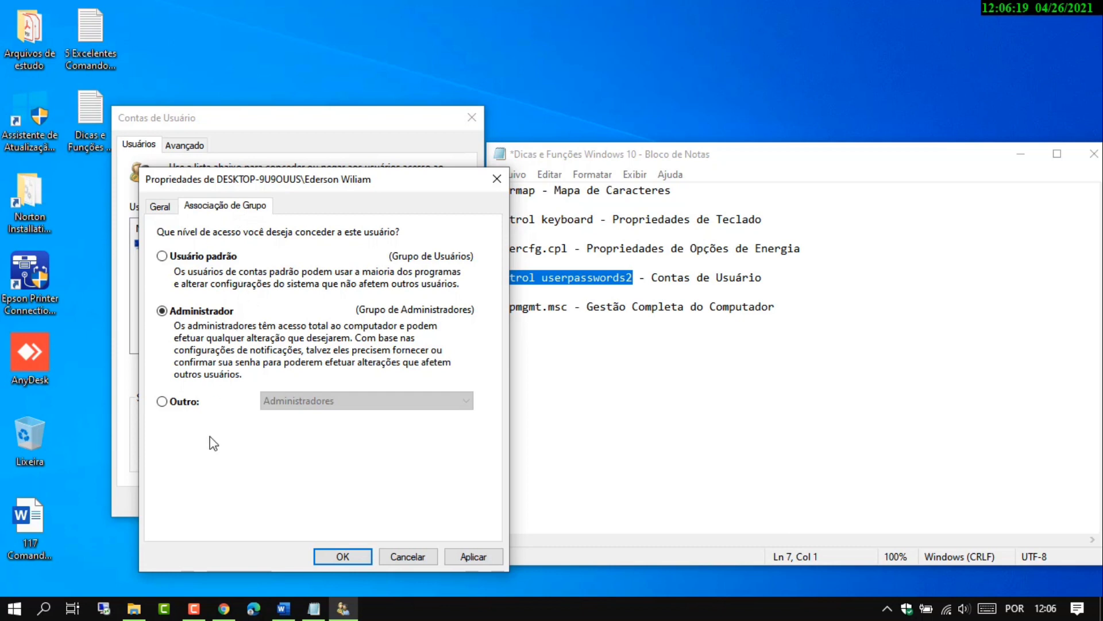
{"action": "left_click", "coordinate": [493, 182]}
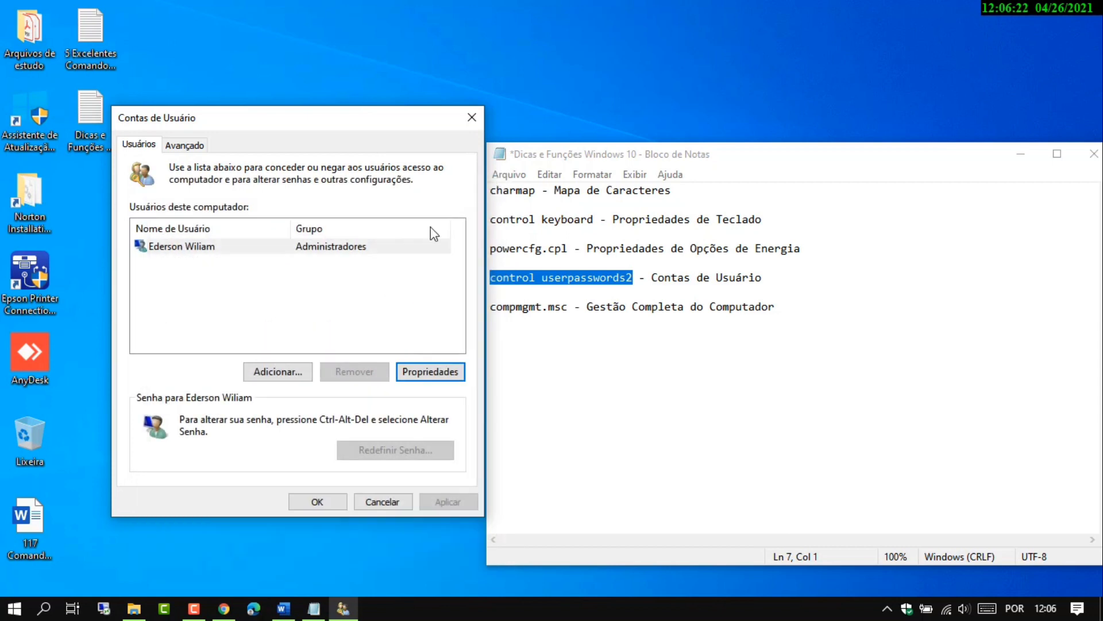
- View the form for adding a user and the advanced account options, and close the user accounts
{"action": "left_click", "coordinate": [294, 374]}
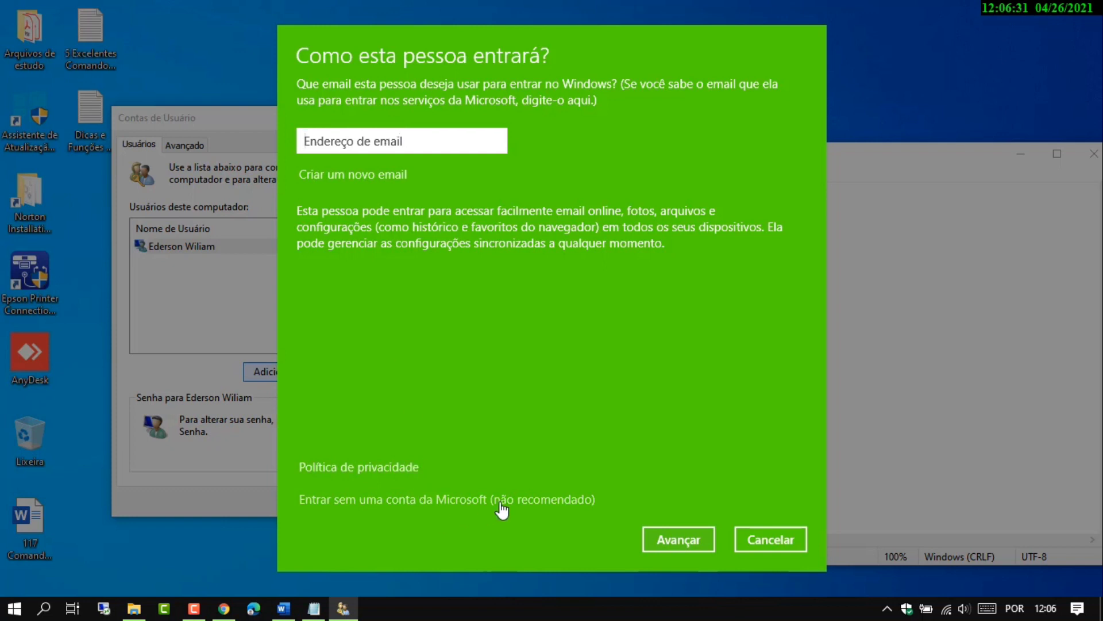
{"action": "left_click", "coordinate": [768, 540]}
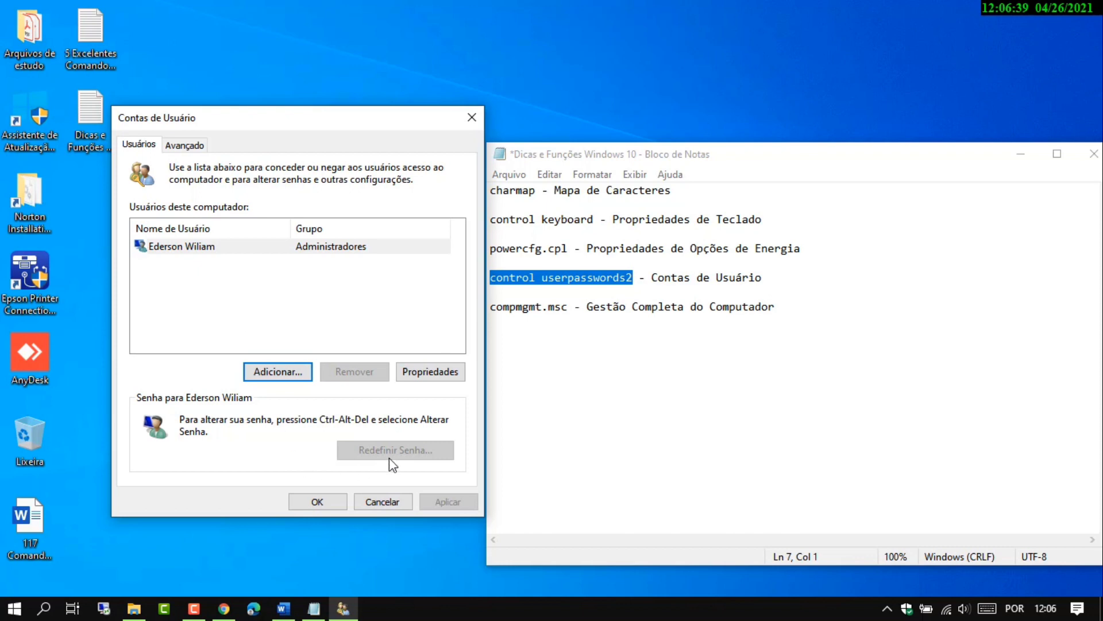
{"action": "left_click", "coordinate": [188, 150]}
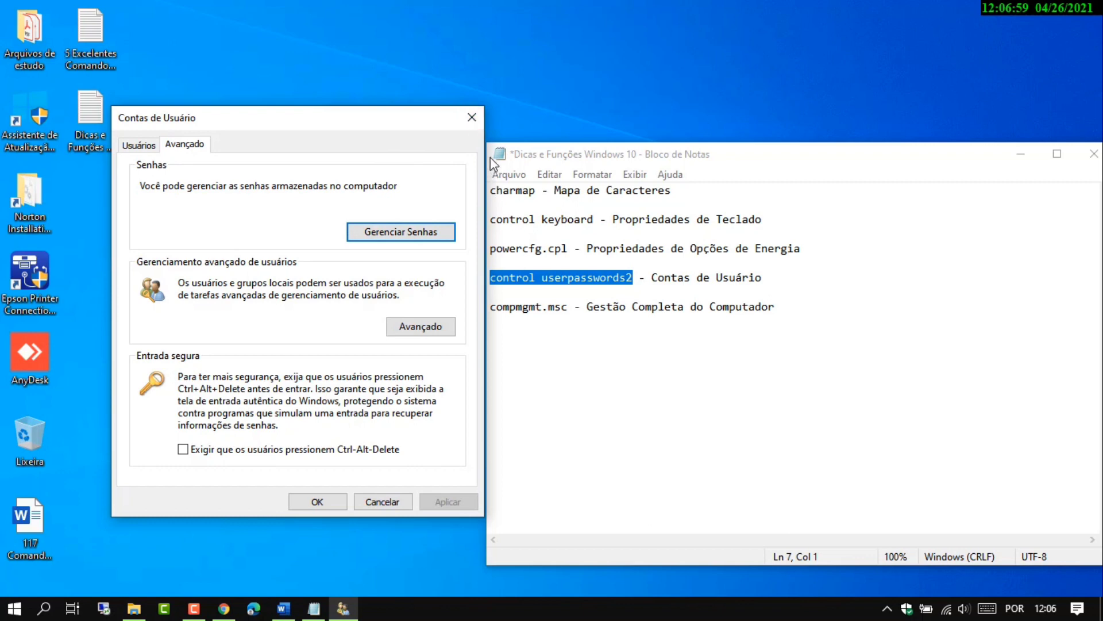
{"action": "left_click", "coordinate": [471, 118]}
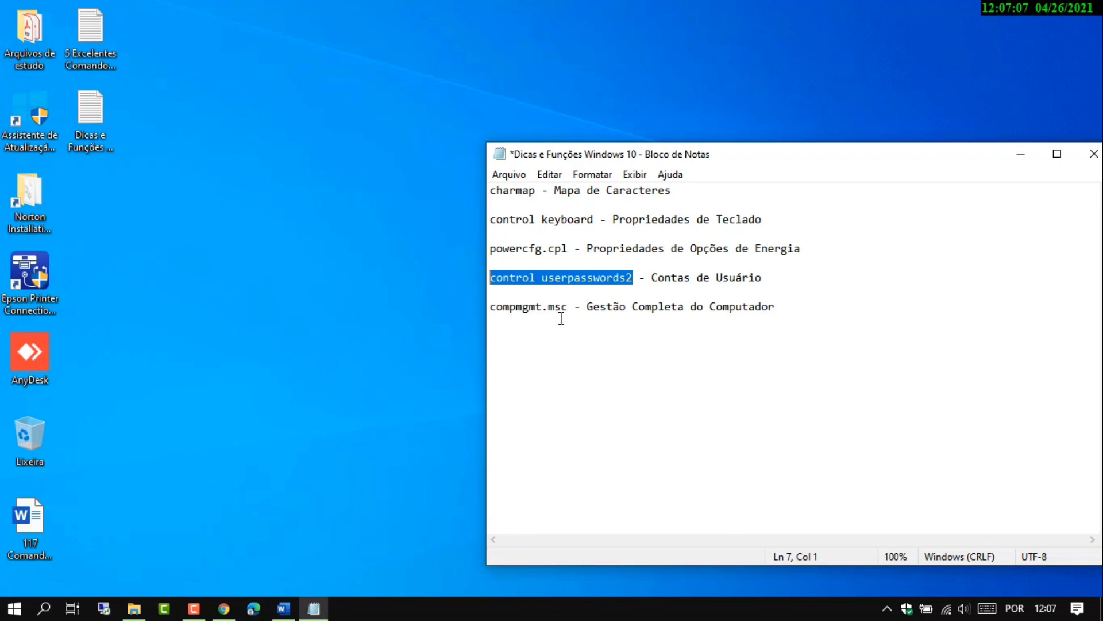
- Copy the compmgmt.msc command from the notes and run it to open Computer Management
{"action": "left_click_drag", "start_coordinate": [567, 307], "coordinate": [490, 311]}
{"action": "key", "text": "ctrl+c"}
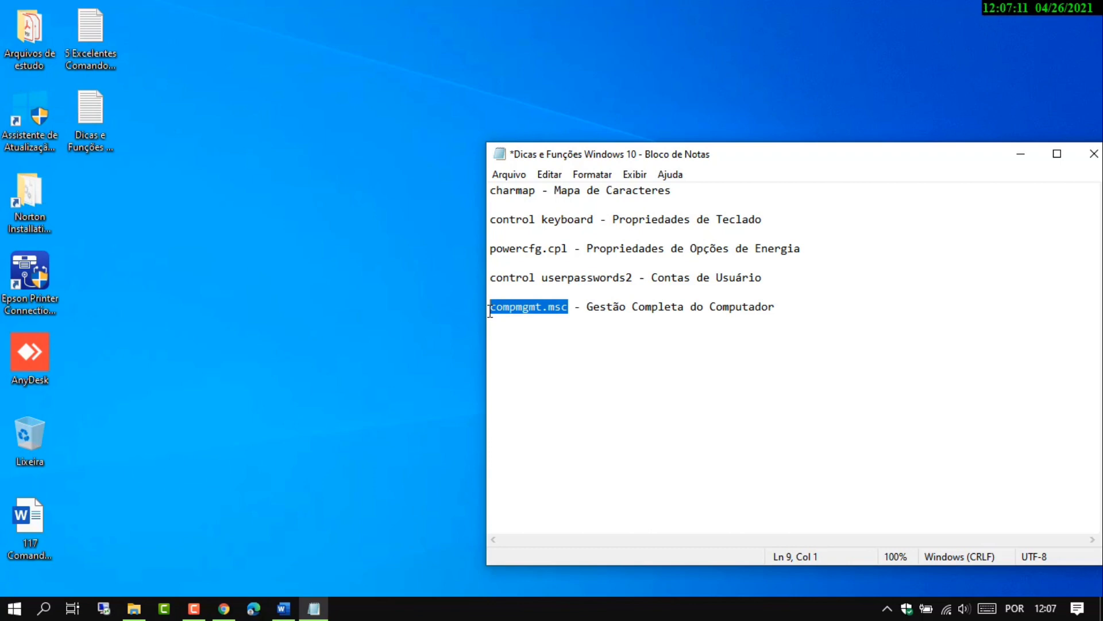
{"action": "key", "text": "super+r"}
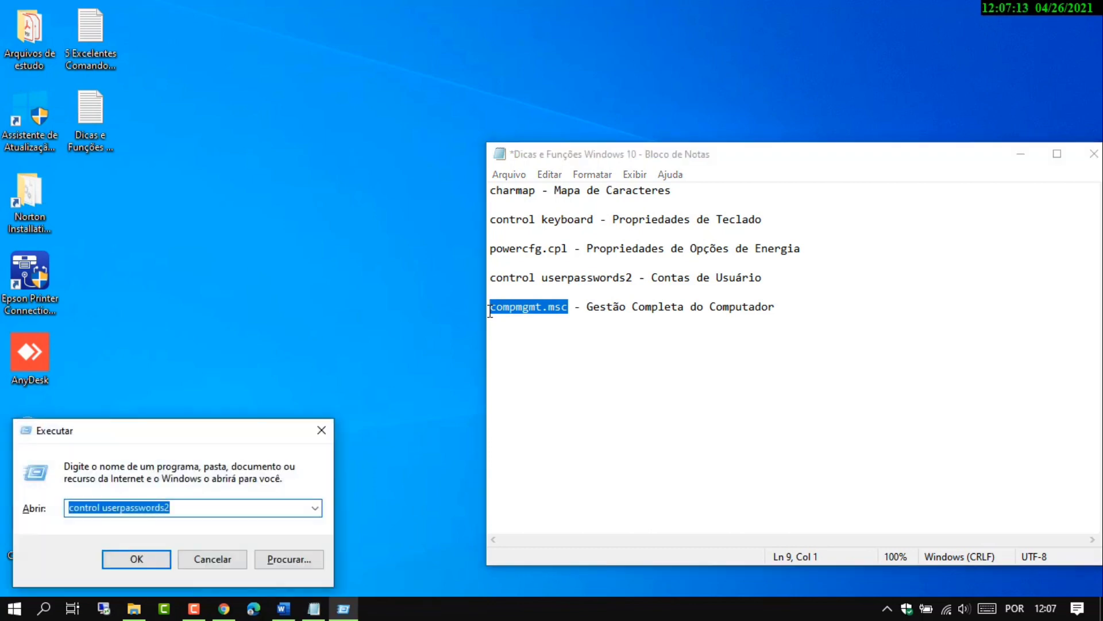
{"action": "key", "text": "ctrl+v"}
{"action": "left_click", "coordinate": [151, 567]}
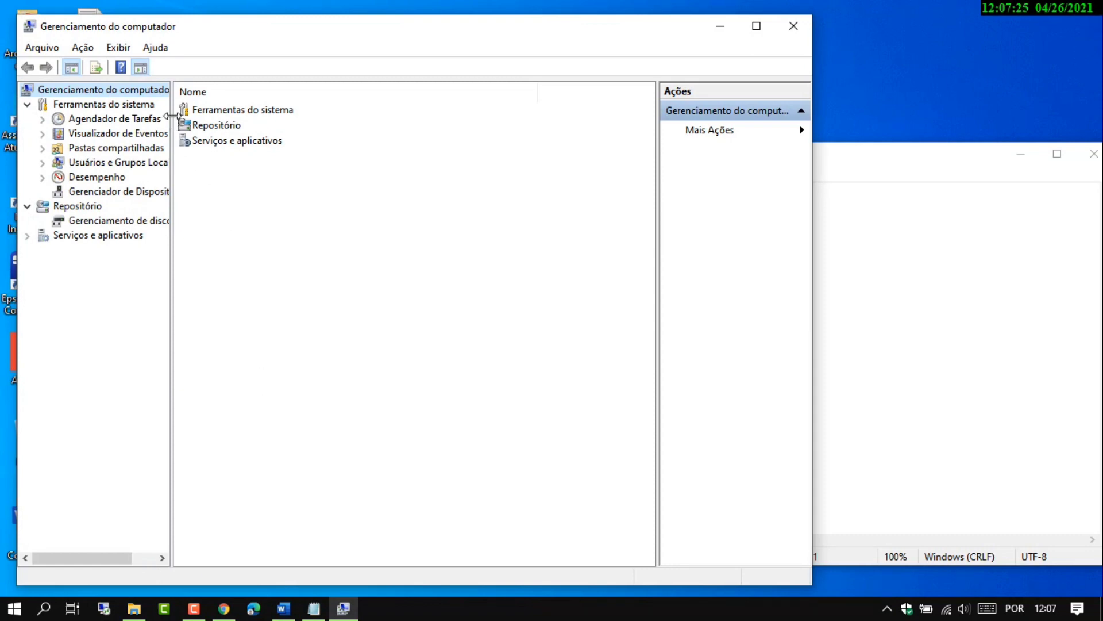
- Widen the console tree and the Nome column, and view the system tools, Task Scheduler and Event Viewer overviews
{"action": "left_click_drag", "start_coordinate": [171, 116], "coordinate": [225, 120]}
{"action": "left_click", "coordinate": [115, 101]}
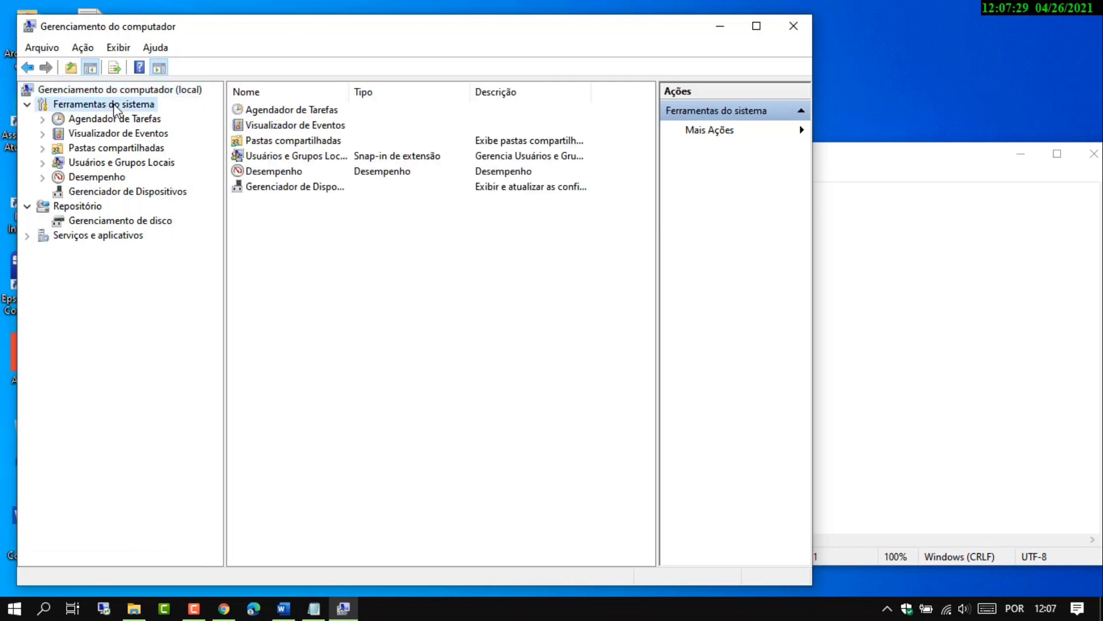
{"action": "left_click_drag", "start_coordinate": [347, 91], "coordinate": [422, 92]}
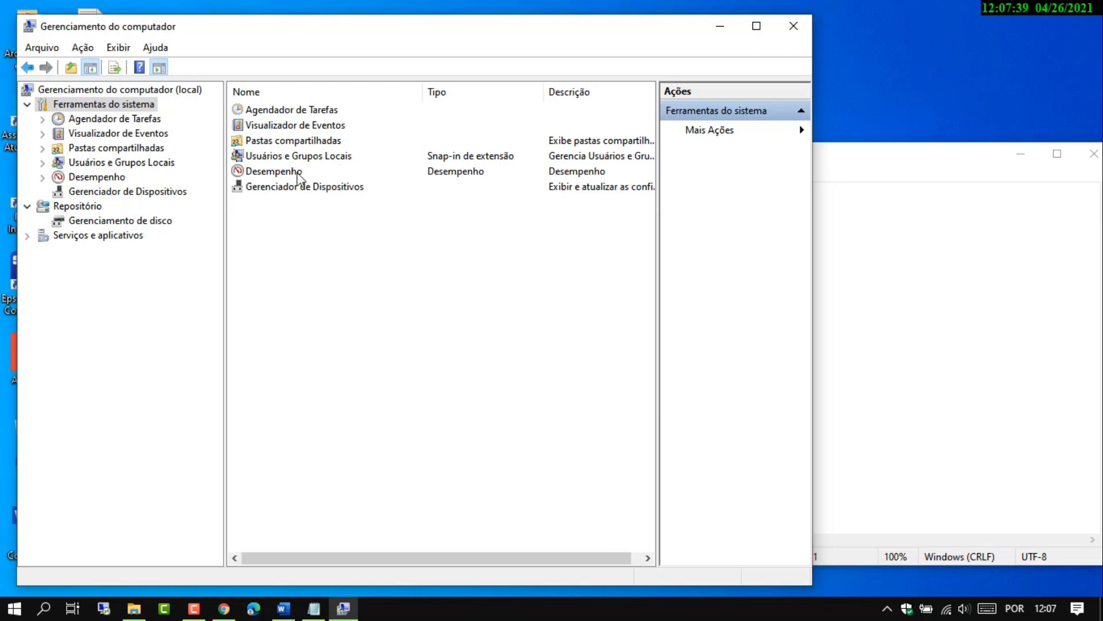
{"action": "left_click", "coordinate": [133, 120]}
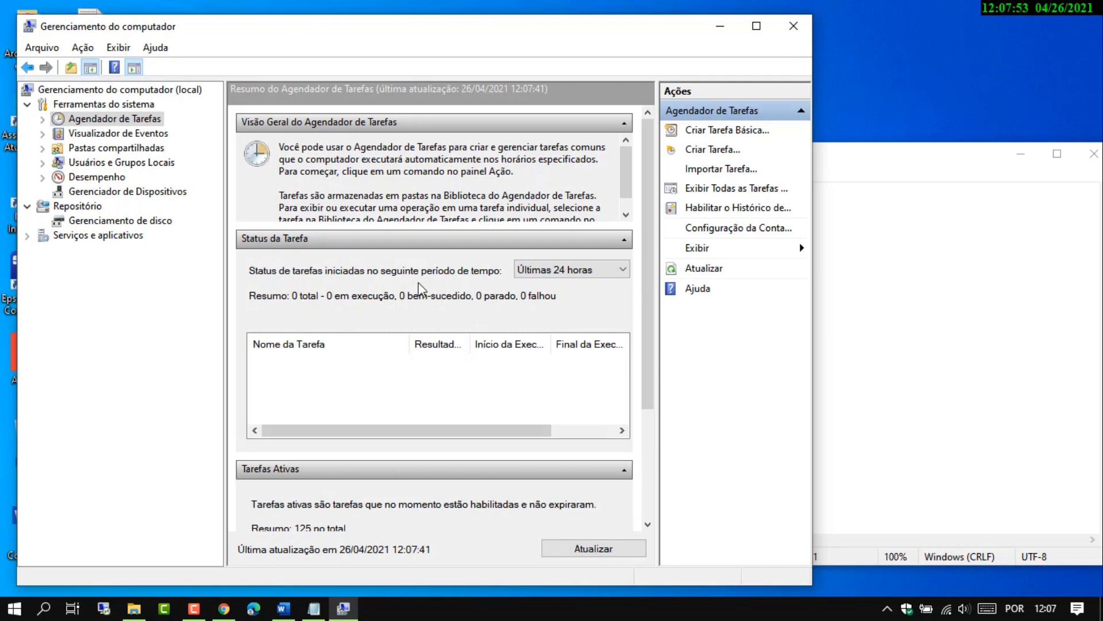
{"action": "left_click", "coordinate": [153, 133]}
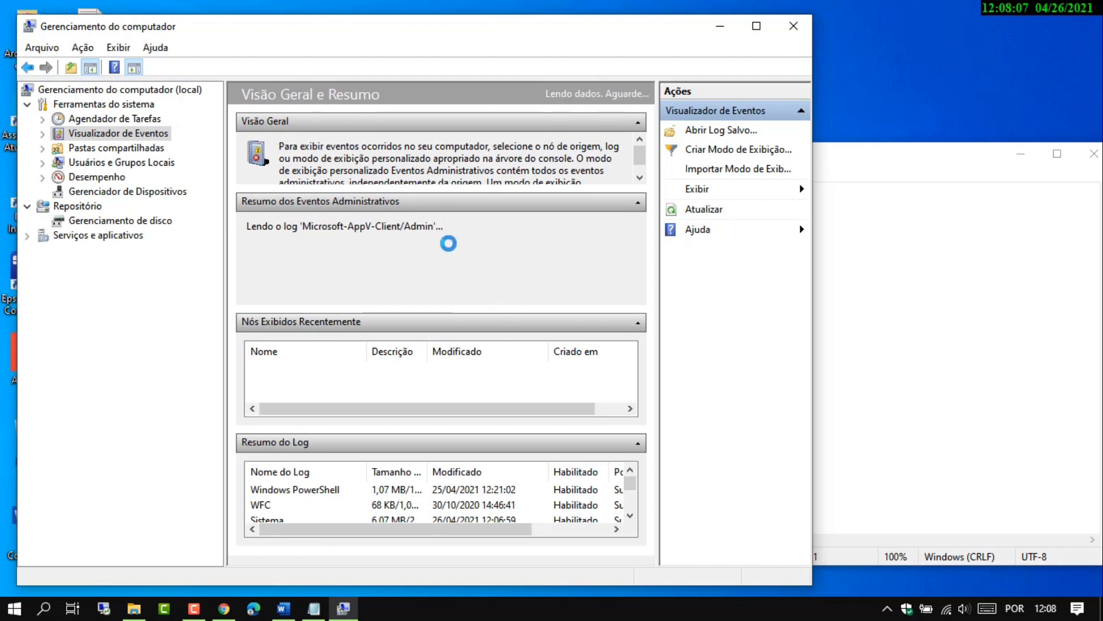
- Examine the shares, sessions and open files under the shared folders, and collapse the shared folders branch
{"action": "left_click", "coordinate": [154, 150]}
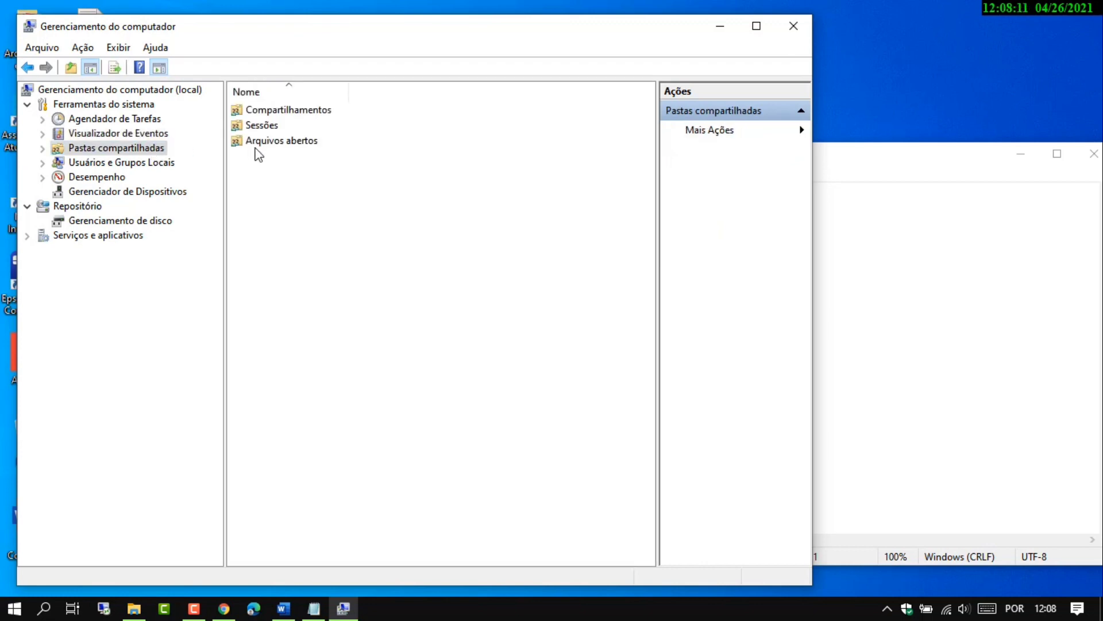
{"action": "double_click", "coordinate": [309, 114]}
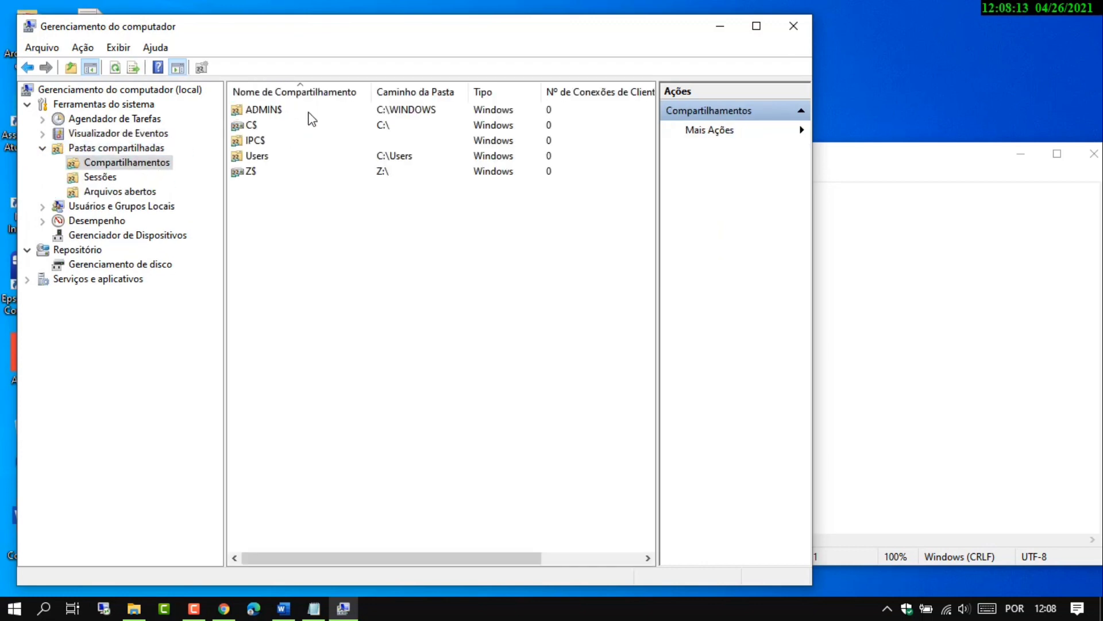
{"action": "left_click", "coordinate": [28, 68]}
{"action": "left_click", "coordinate": [256, 126]}
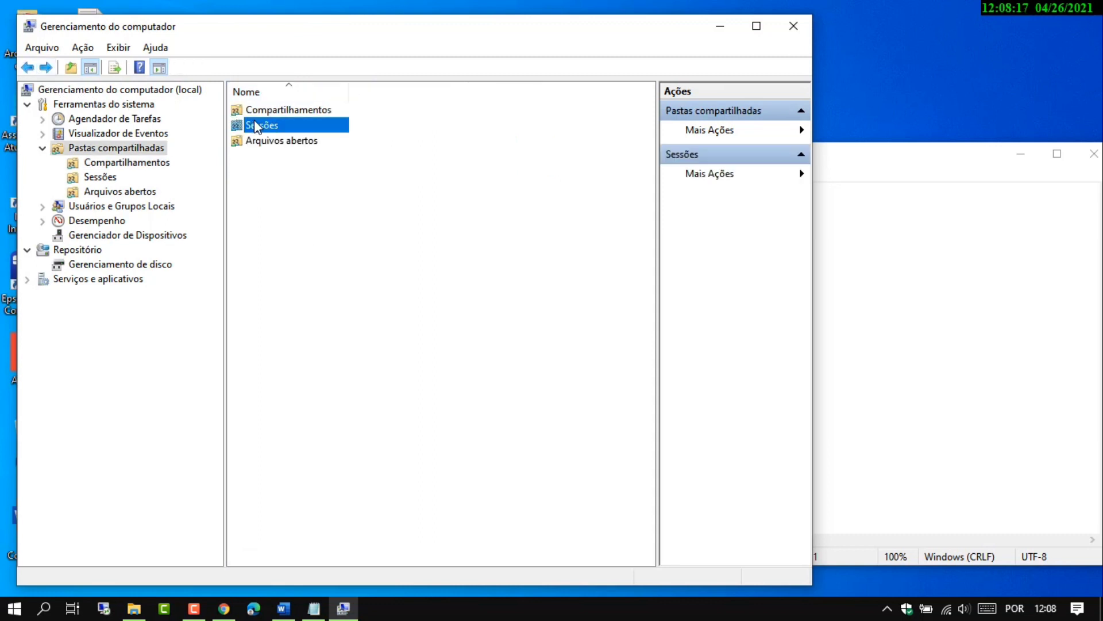
{"action": "double_click", "coordinate": [256, 126]}
{"action": "left_click", "coordinate": [28, 67]}
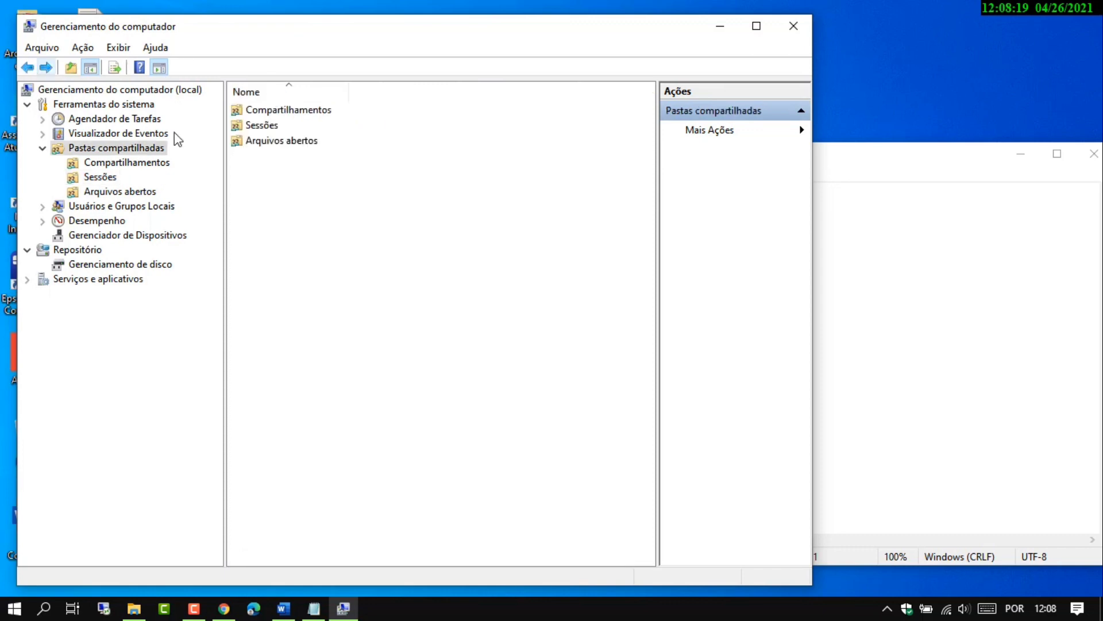
{"action": "double_click", "coordinate": [256, 141]}
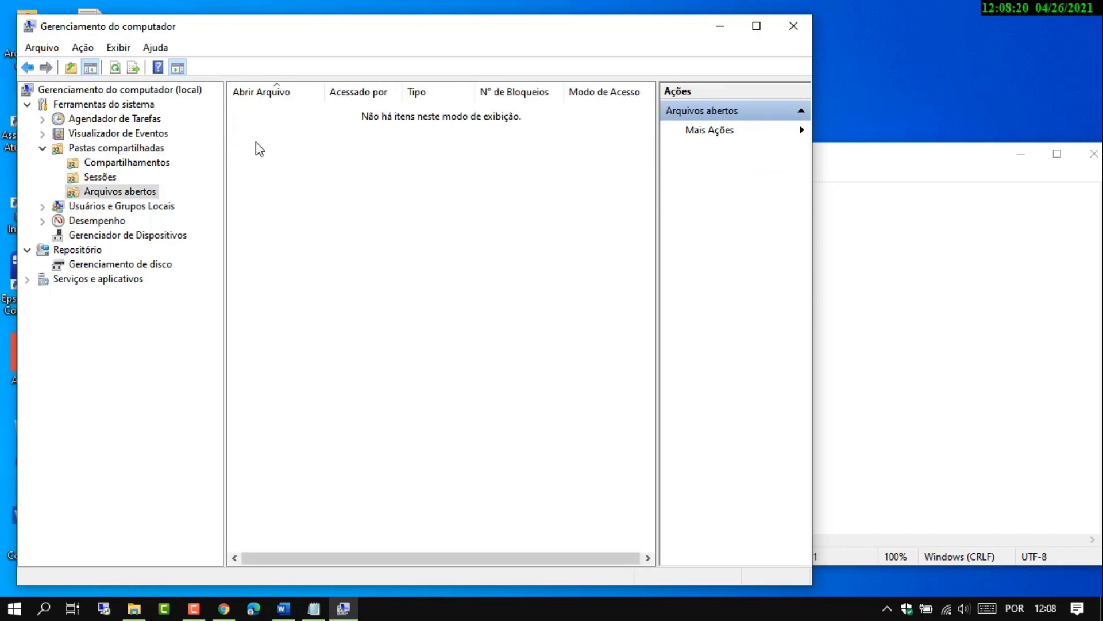
{"action": "left_click", "coordinate": [28, 68]}
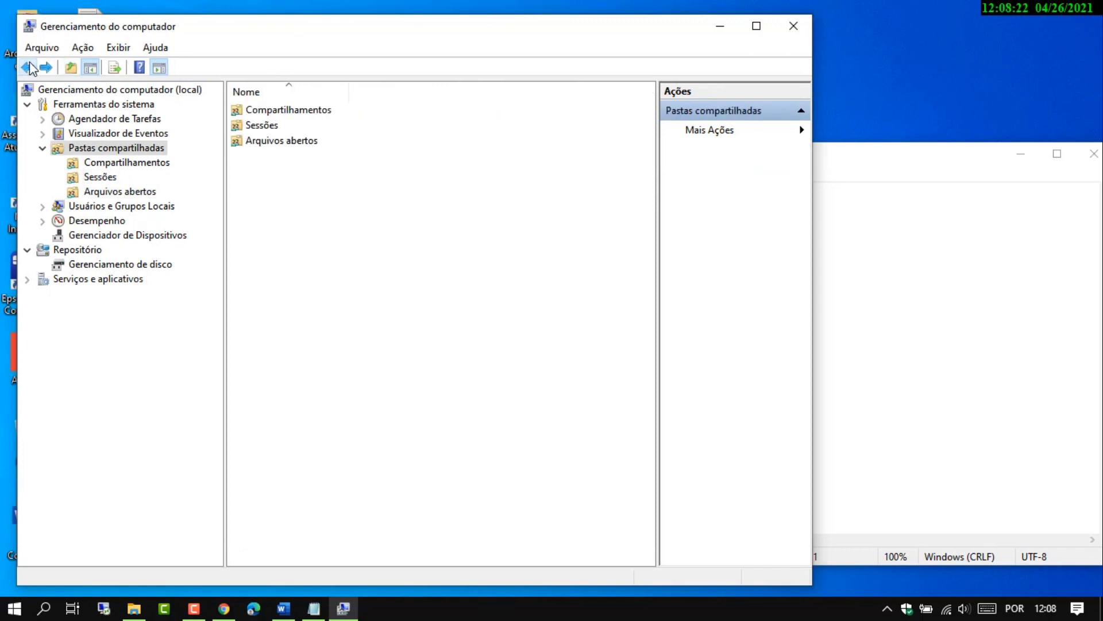
{"action": "left_click", "coordinate": [43, 148]}
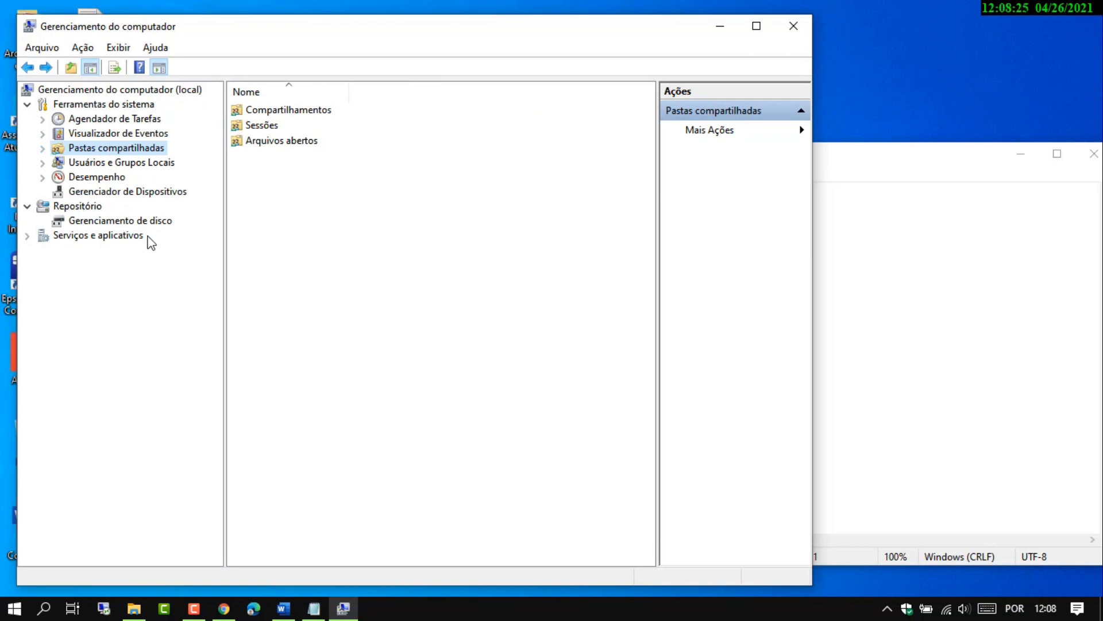
- List the local users with the Nome column widened to fit, and open the Administrador account's properties
{"action": "double_click", "coordinate": [159, 163]}
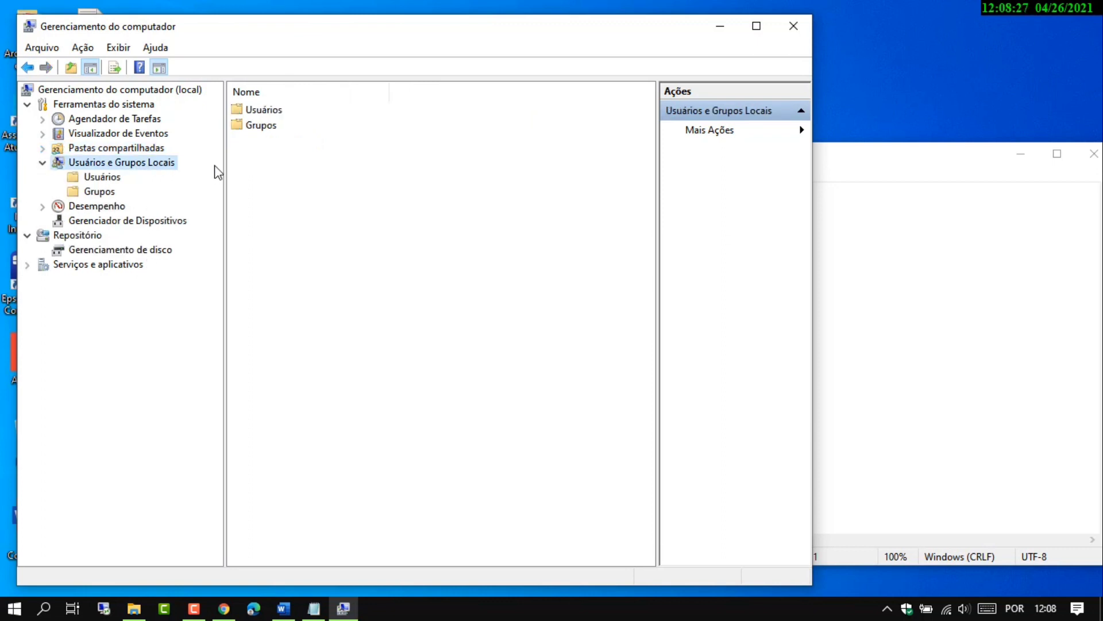
{"action": "double_click", "coordinate": [257, 111]}
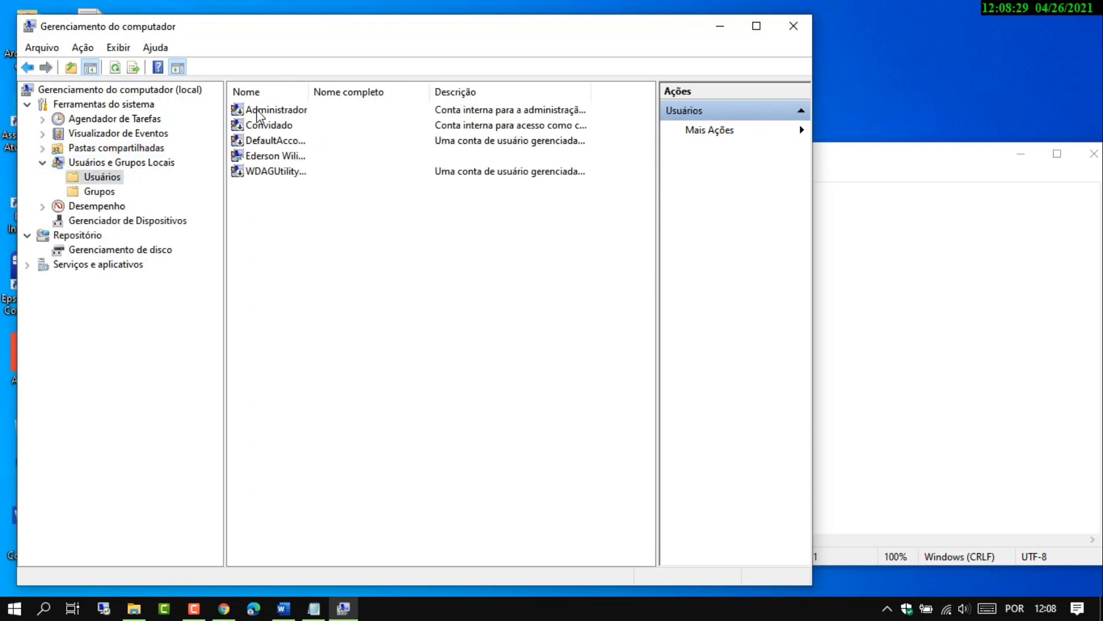
{"action": "double_click", "coordinate": [308, 94]}
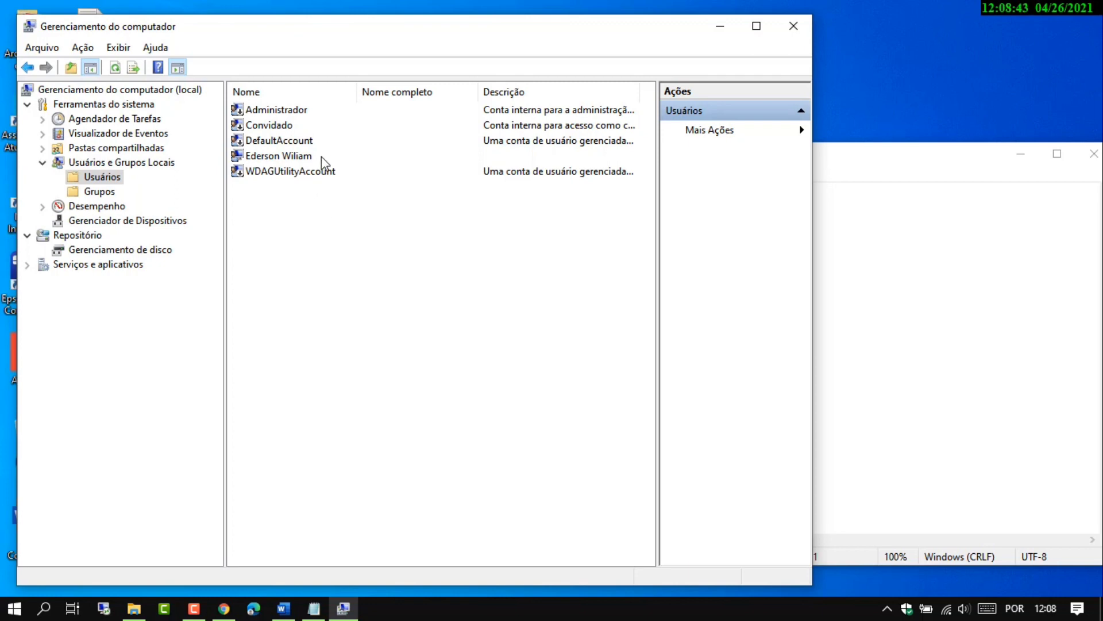
{"action": "left_click", "coordinate": [294, 115]}
{"action": "right_click", "coordinate": [295, 114]}
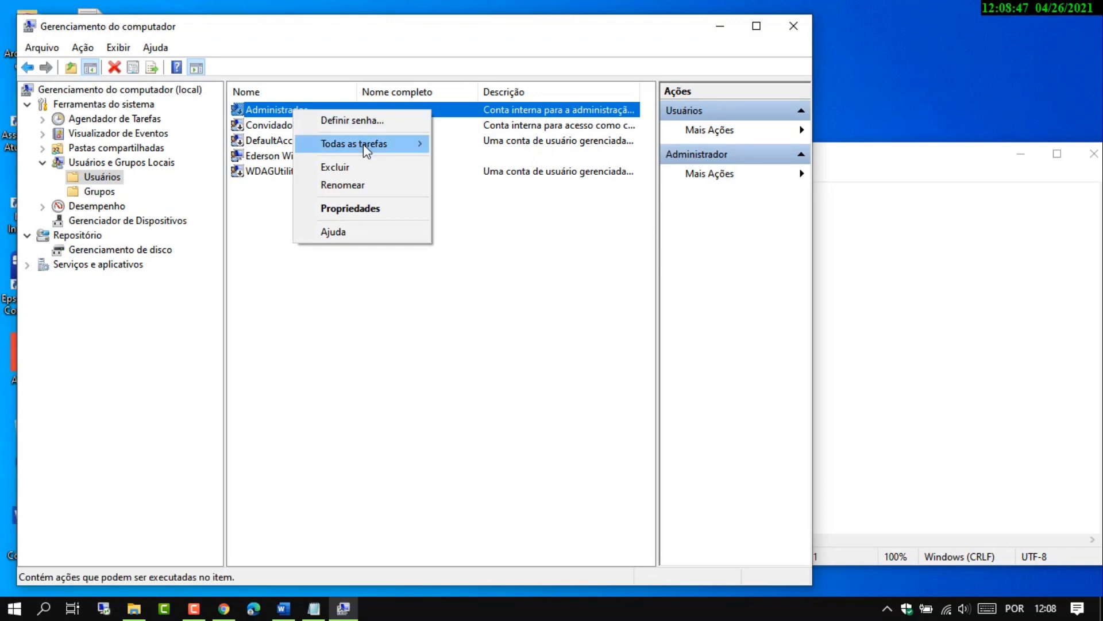
{"action": "mouse_move", "coordinate": [366, 148]}
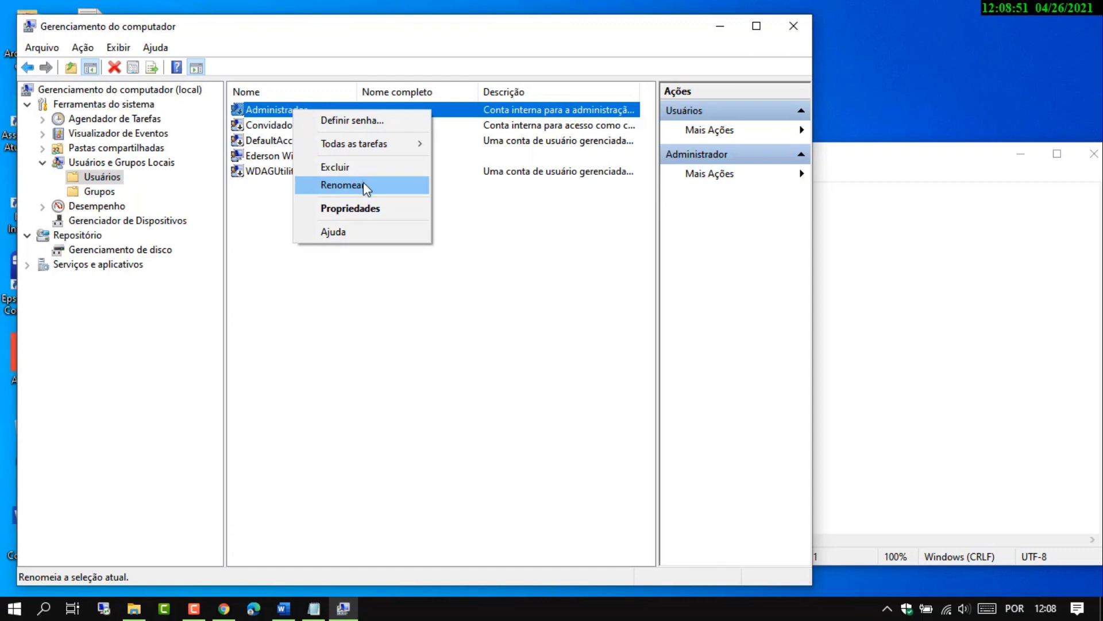
{"action": "left_click", "coordinate": [368, 208]}
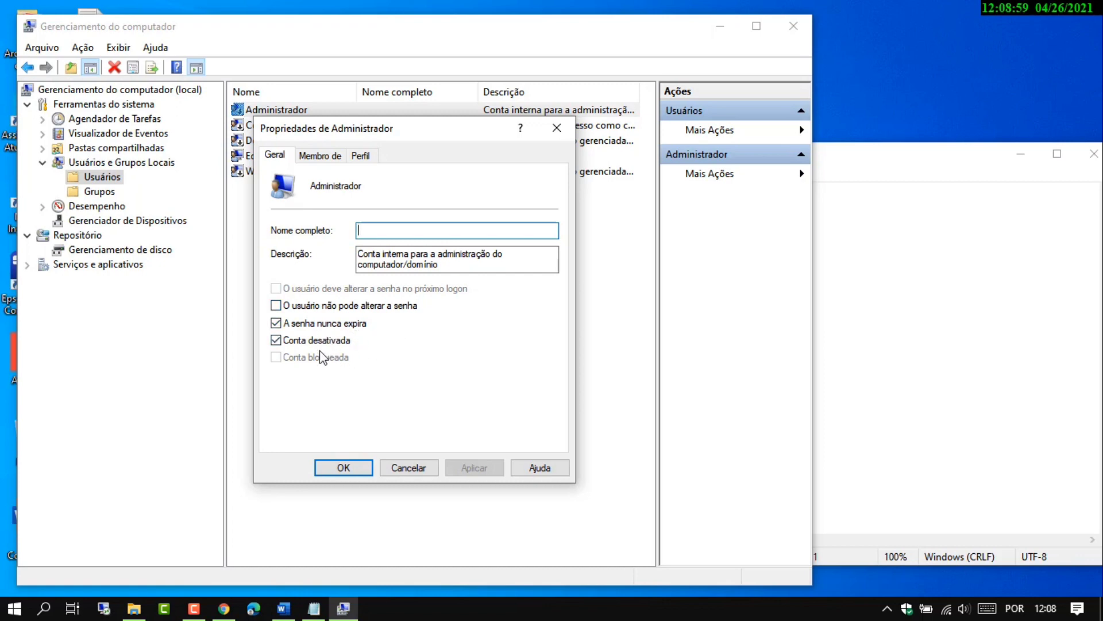
- View the Administrador account's group membership and profile settings, and close its properties without changes
{"action": "left_click", "coordinate": [321, 161]}
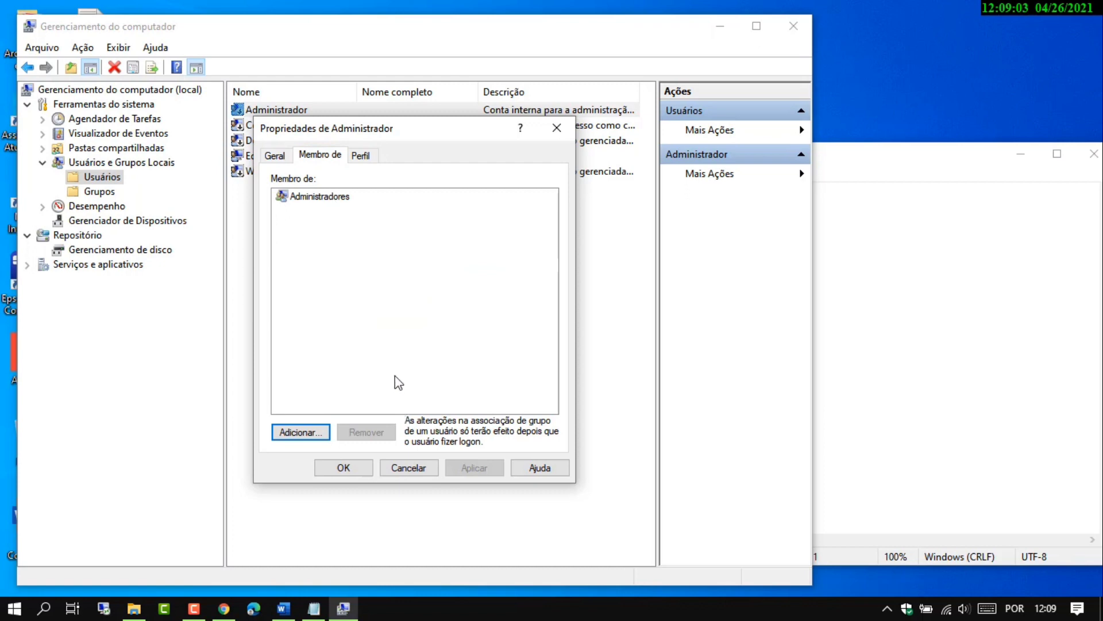
{"action": "left_click", "coordinate": [361, 156]}
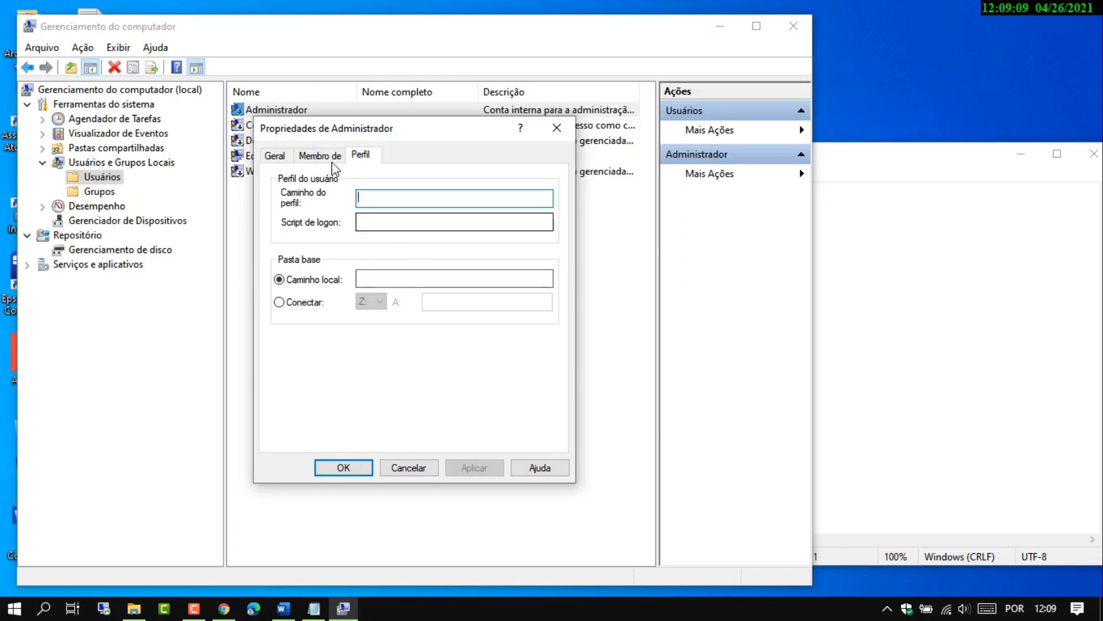
{"action": "left_click", "coordinate": [557, 127]}
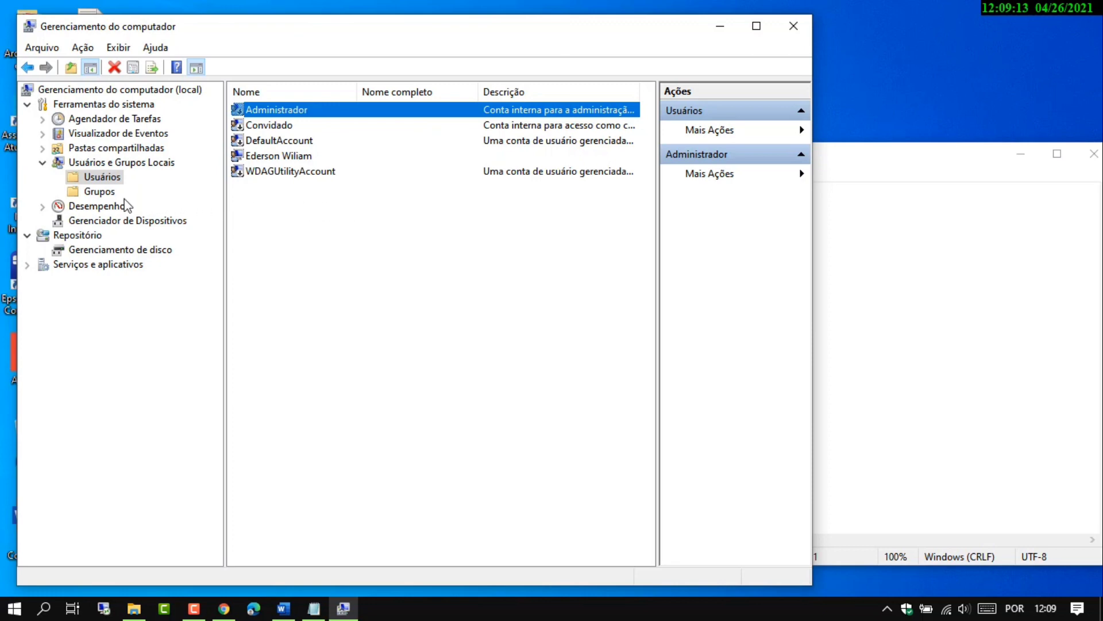
- List the local groups sorted by name, and examine the Administradores group's members and its user selection dialog without adding anyone
{"action": "left_click", "coordinate": [100, 193]}
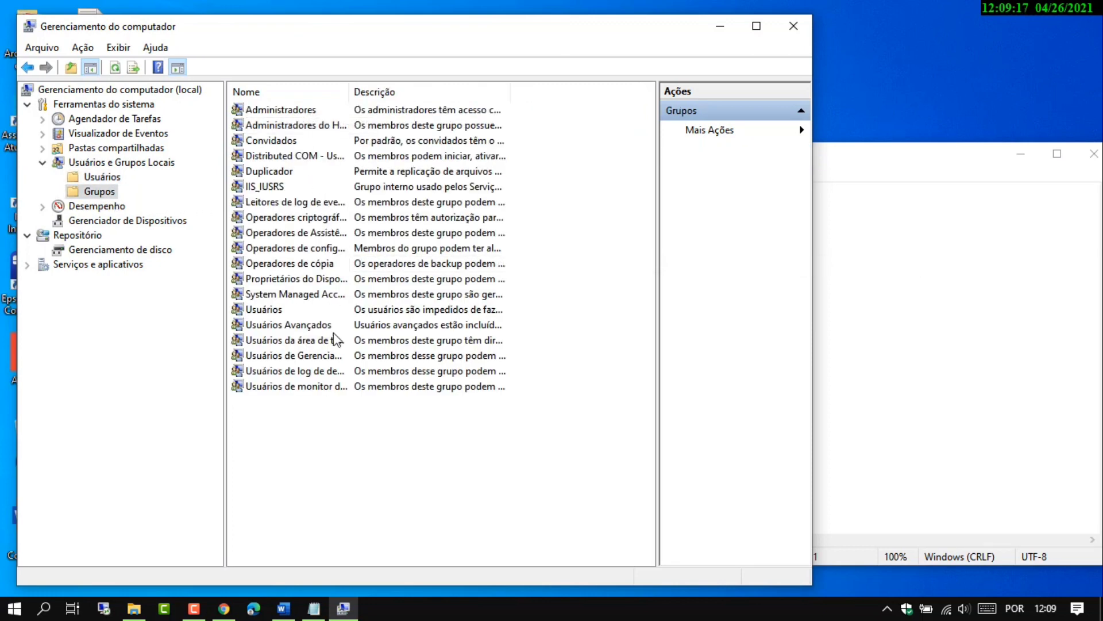
{"action": "left_click", "coordinate": [281, 91]}
{"action": "double_click", "coordinate": [278, 110]}
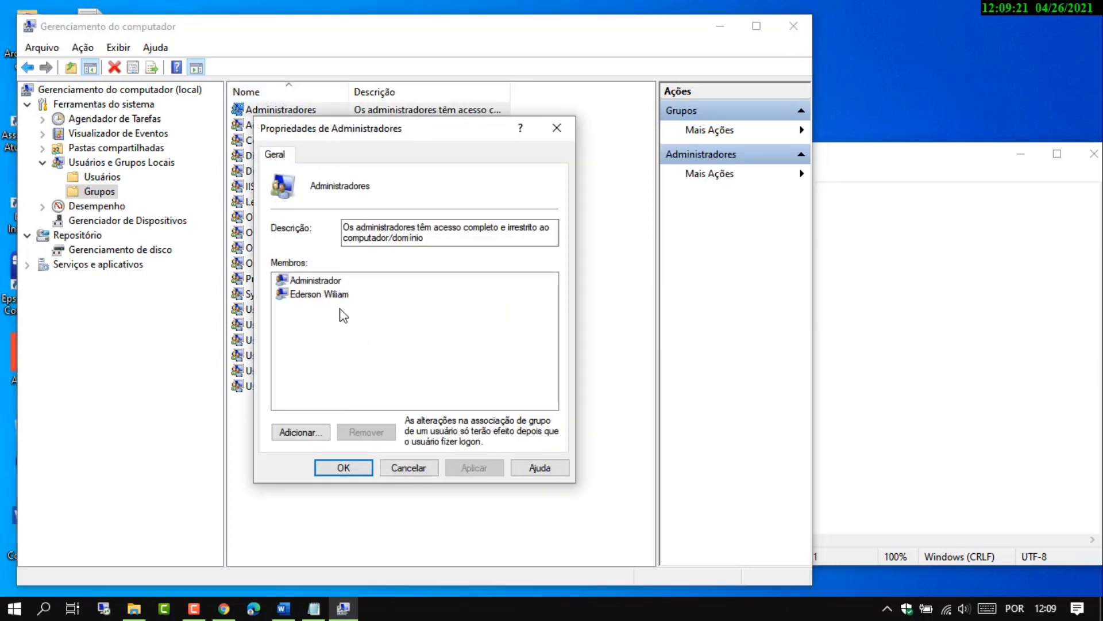
{"action": "left_click", "coordinate": [319, 433]}
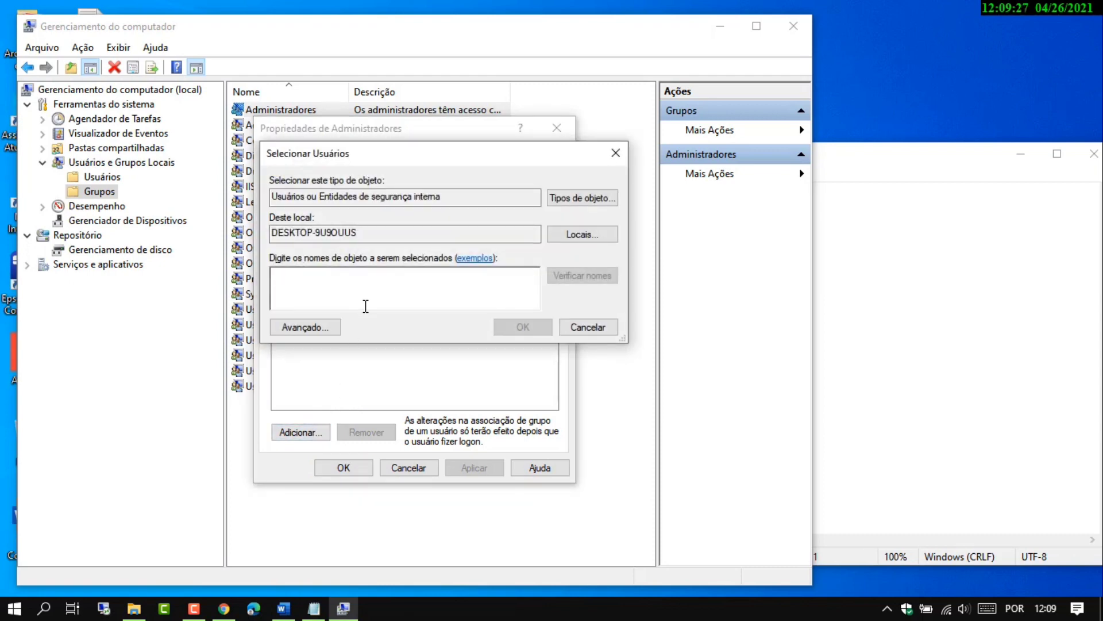
{"action": "left_click", "coordinate": [592, 333]}
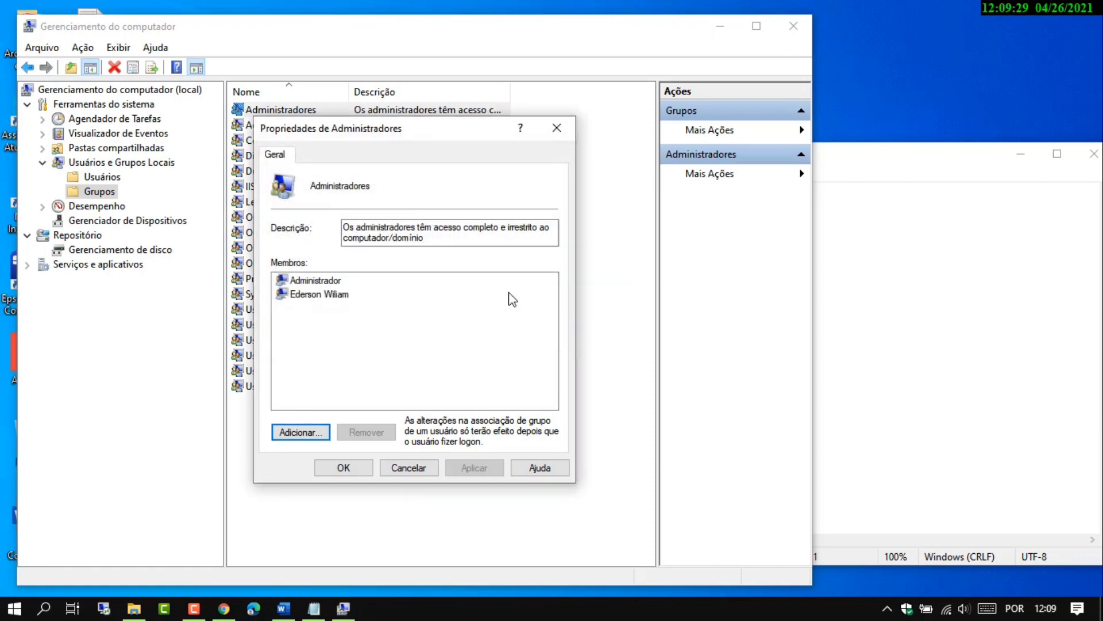
{"action": "left_click", "coordinate": [555, 128]}
- Widen the Nome column of the local groups list so that the full group names fit
{"action": "left_click_drag", "start_coordinate": [349, 91], "coordinate": [455, 91]}
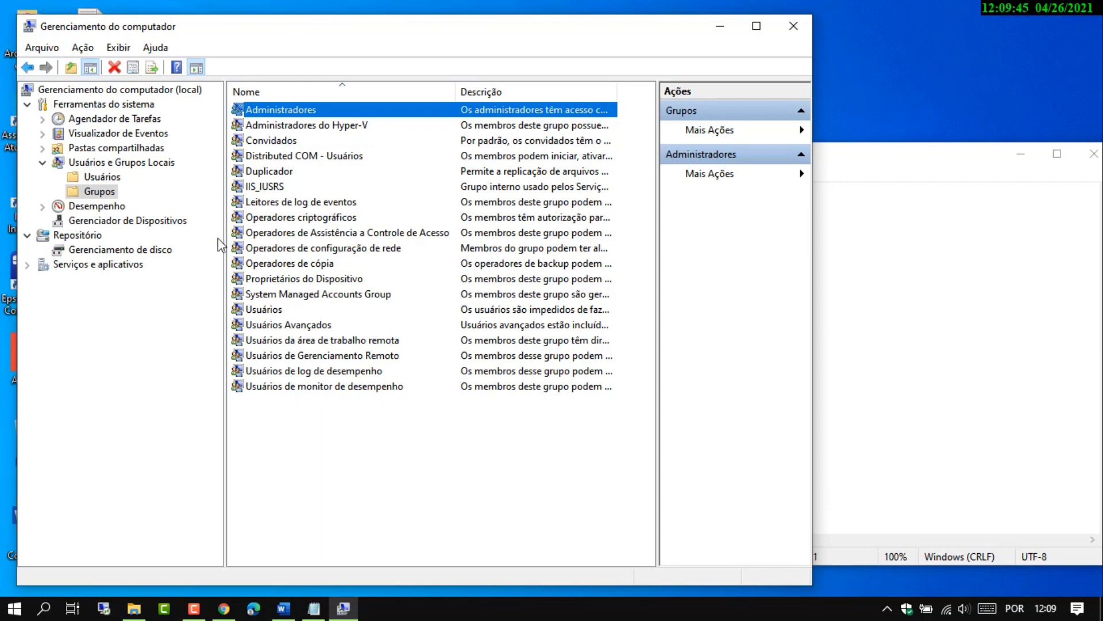
{"action": "left_click", "coordinate": [197, 446]}
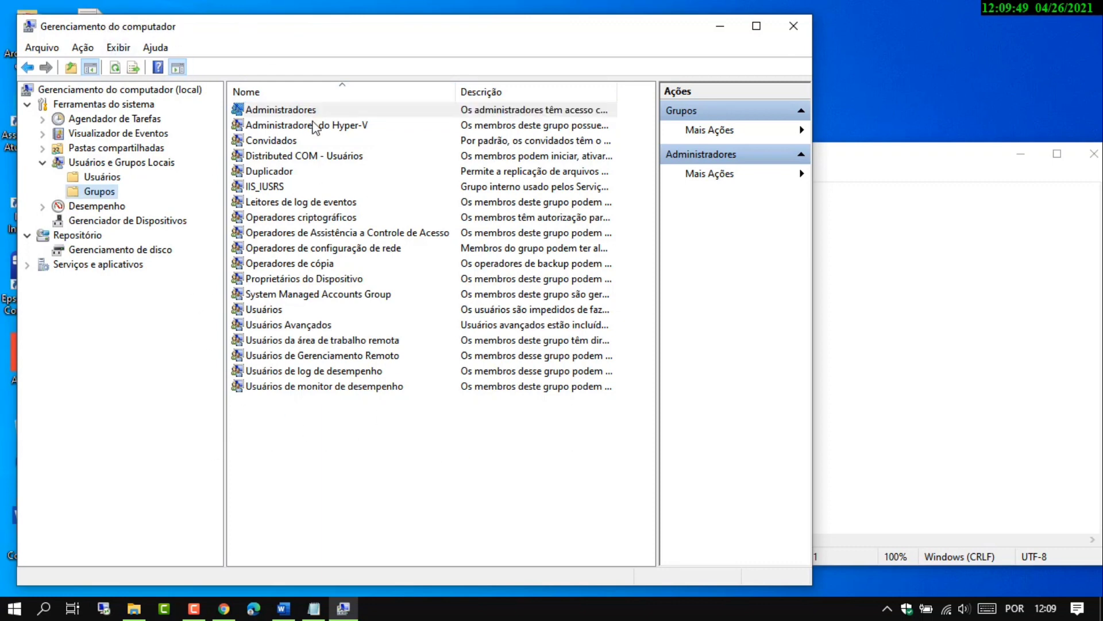
- Close Computer Management and move the notes window closer to the middle of the desktop
{"action": "left_click", "coordinate": [794, 26]}
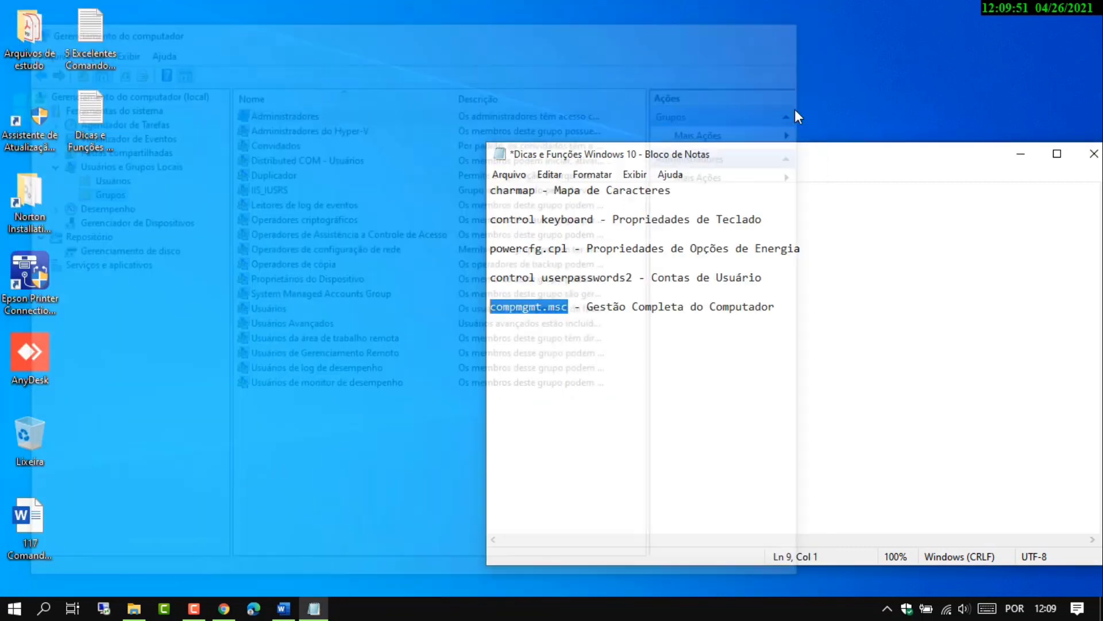
{"action": "left_click_drag", "start_coordinate": [881, 157], "coordinate": [795, 131]}
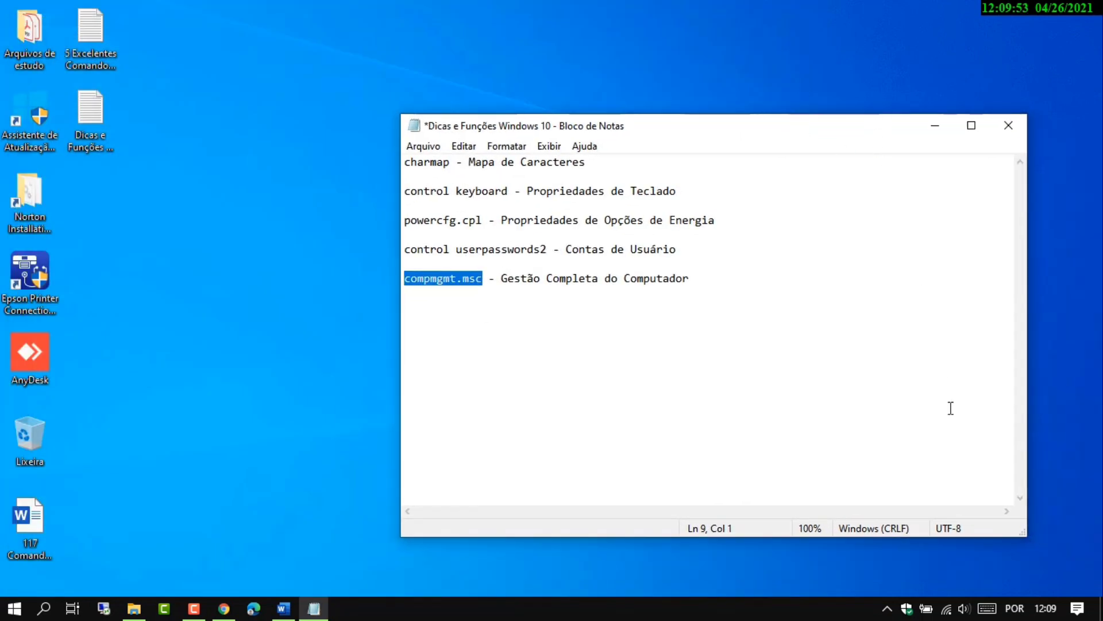